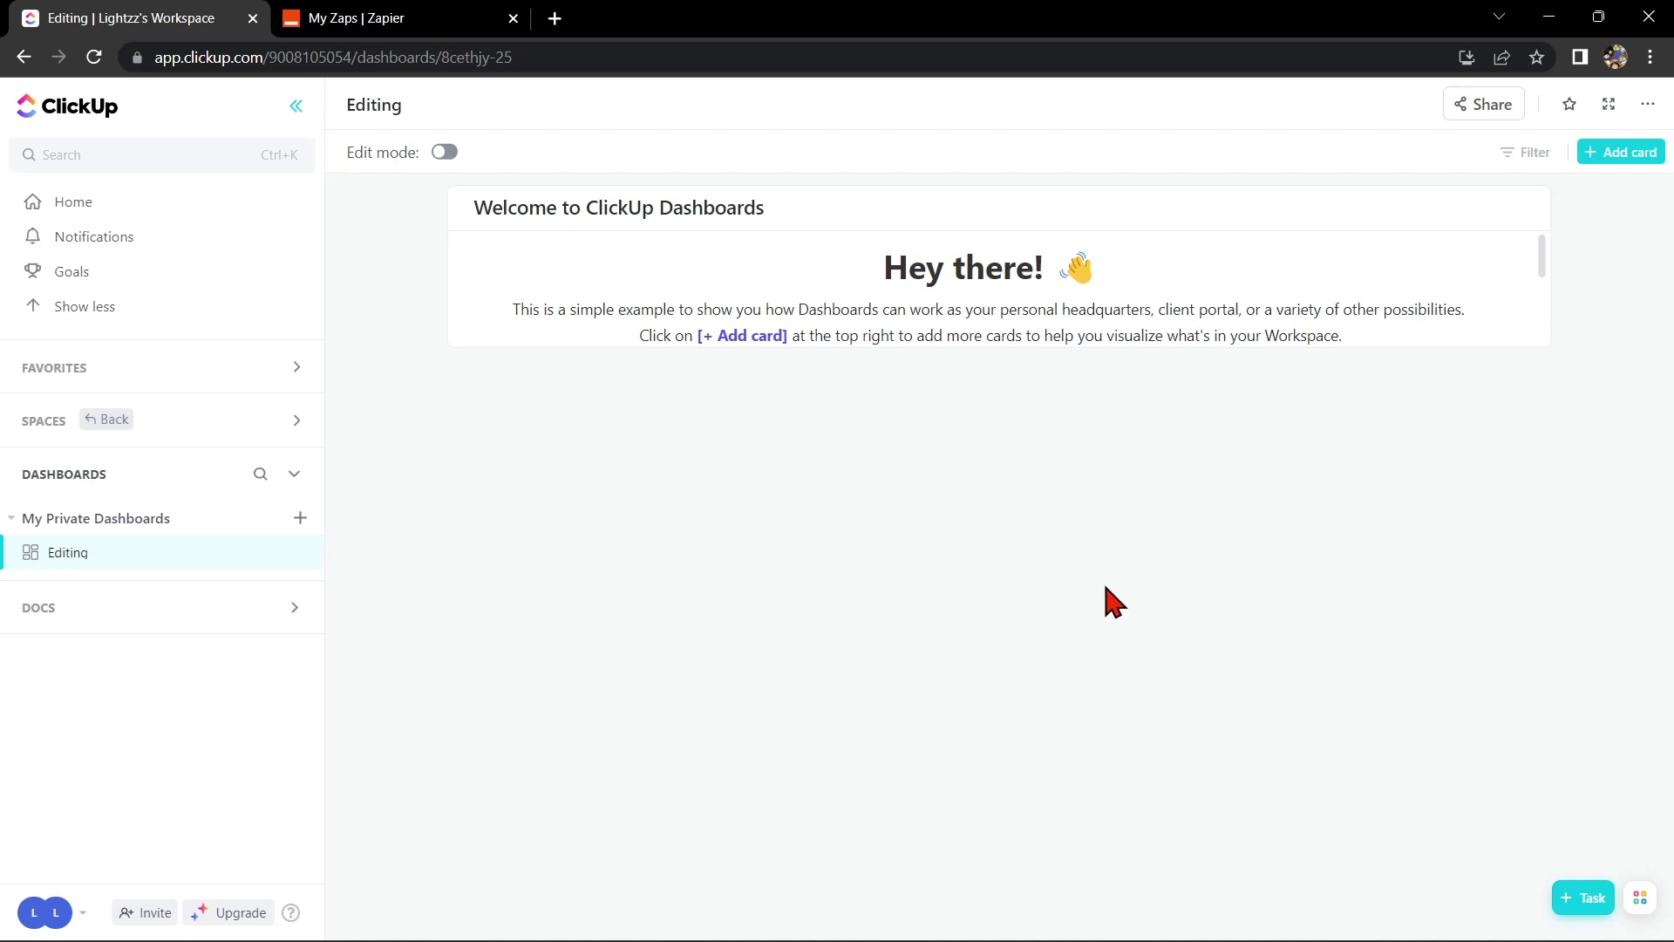
From ClickUp's workspace Integrations settings, open the Microsoft Teams integration and choose Add to Microsoft Teams
{"action": "left_click", "coordinate": [40, 911]}
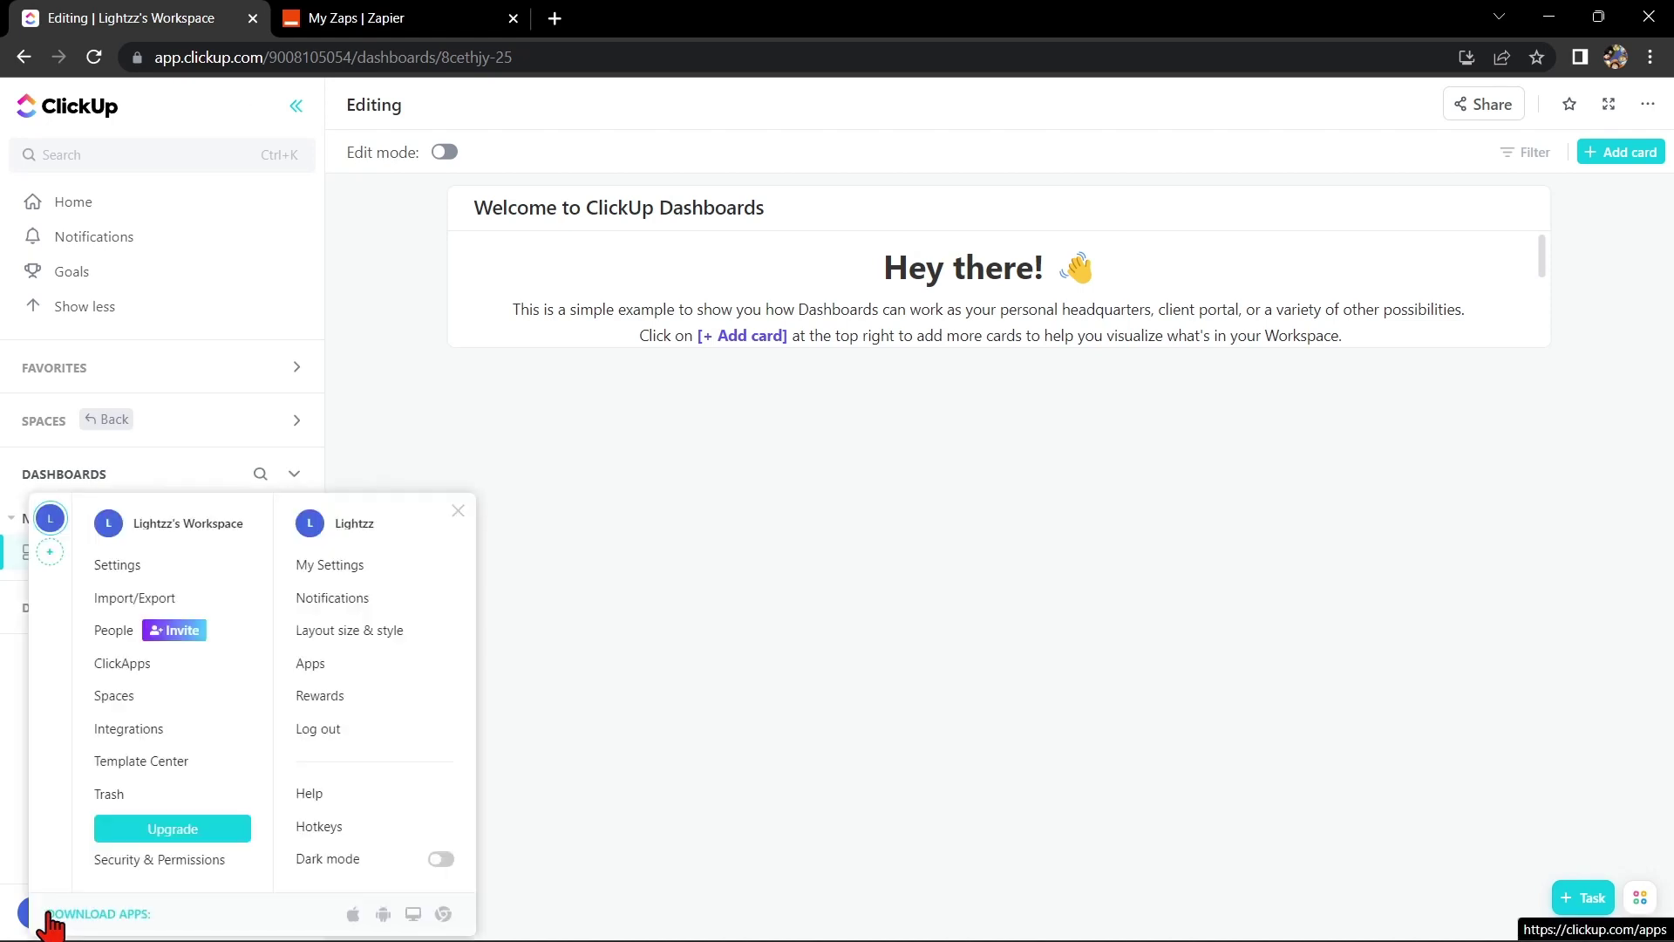
{"action": "left_click", "coordinate": [171, 731]}
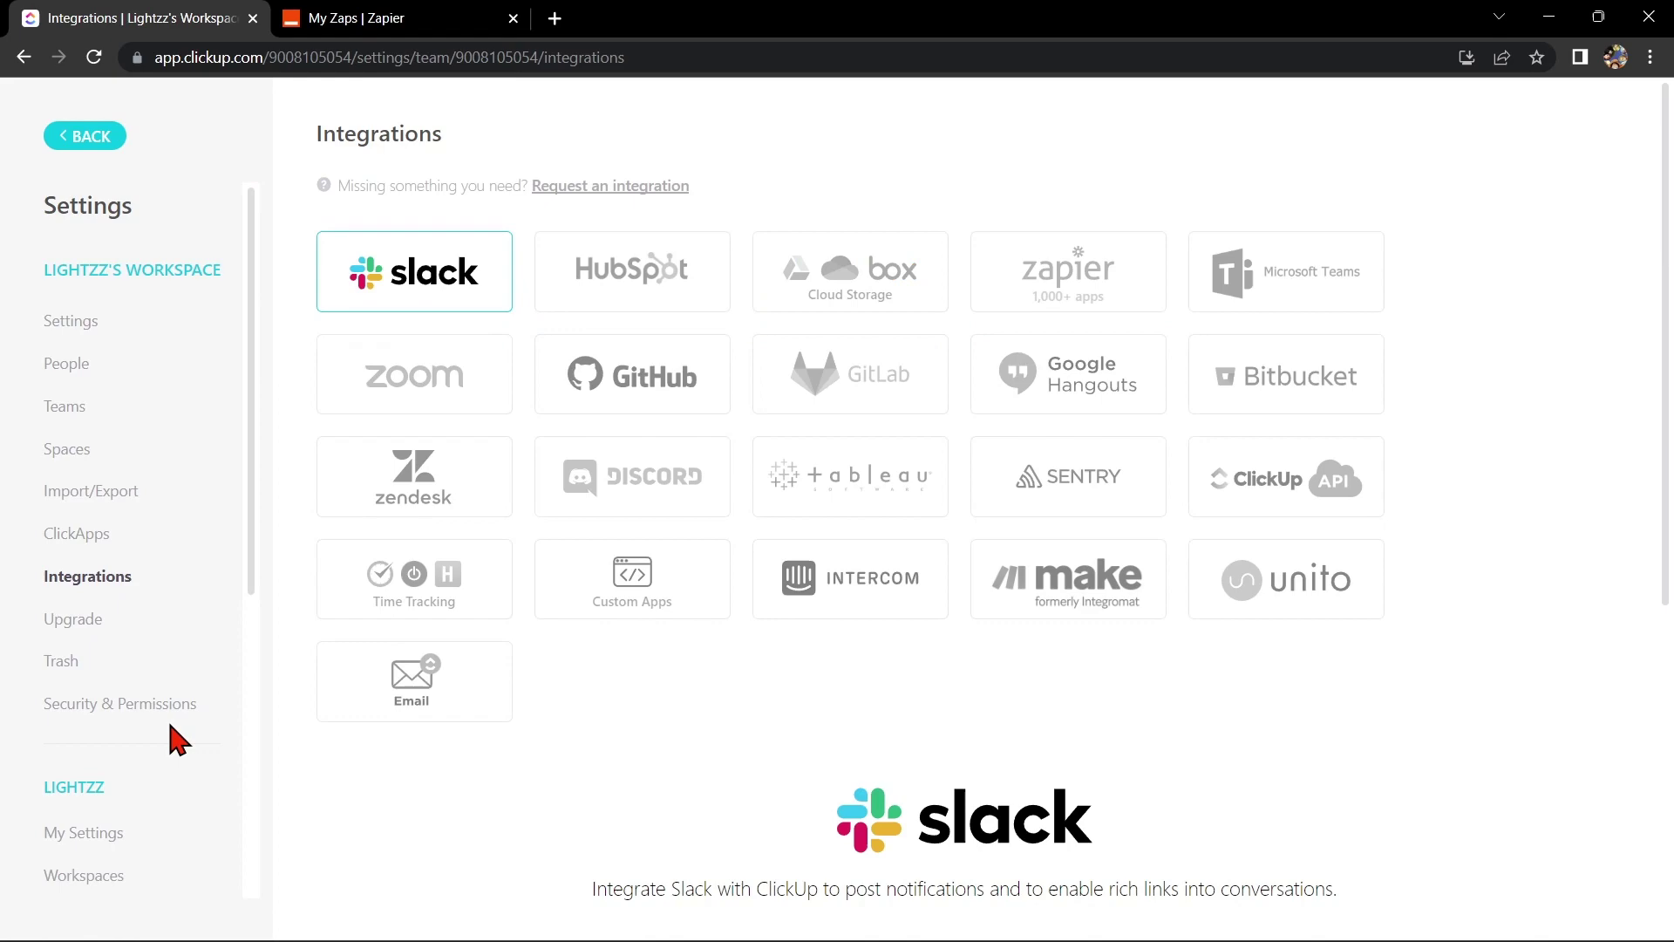
{"action": "left_click", "coordinate": [1335, 292]}
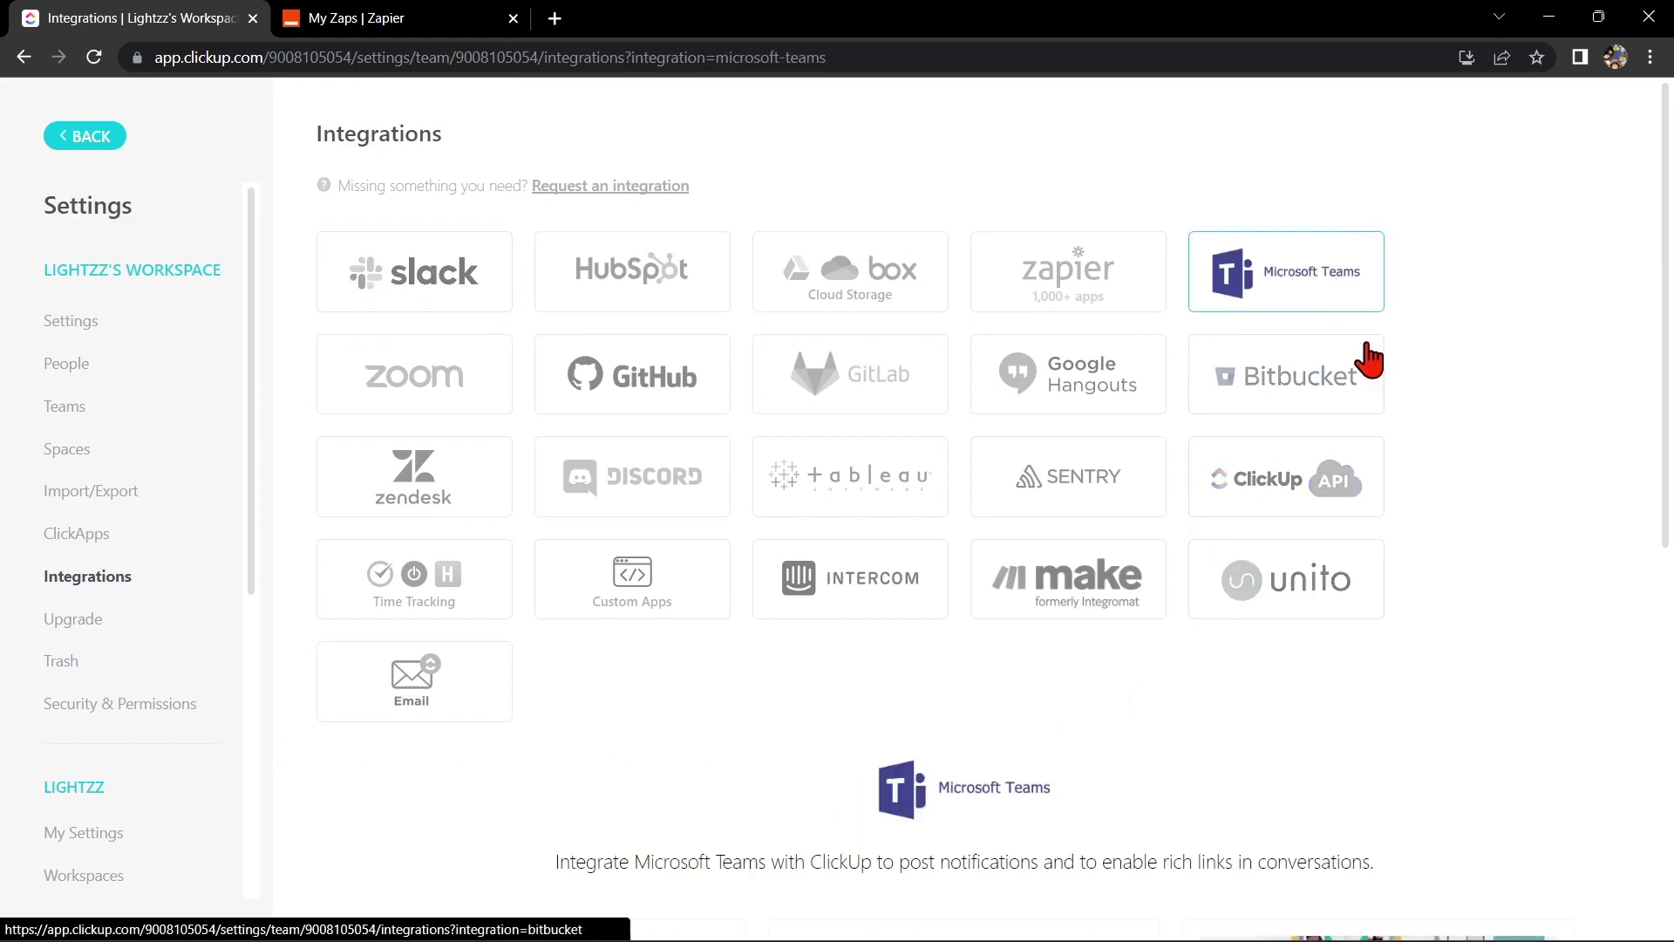
{"action": "scroll", "coordinate": [1438, 523], "scroll_direction": "down", "scroll_amount": 8}
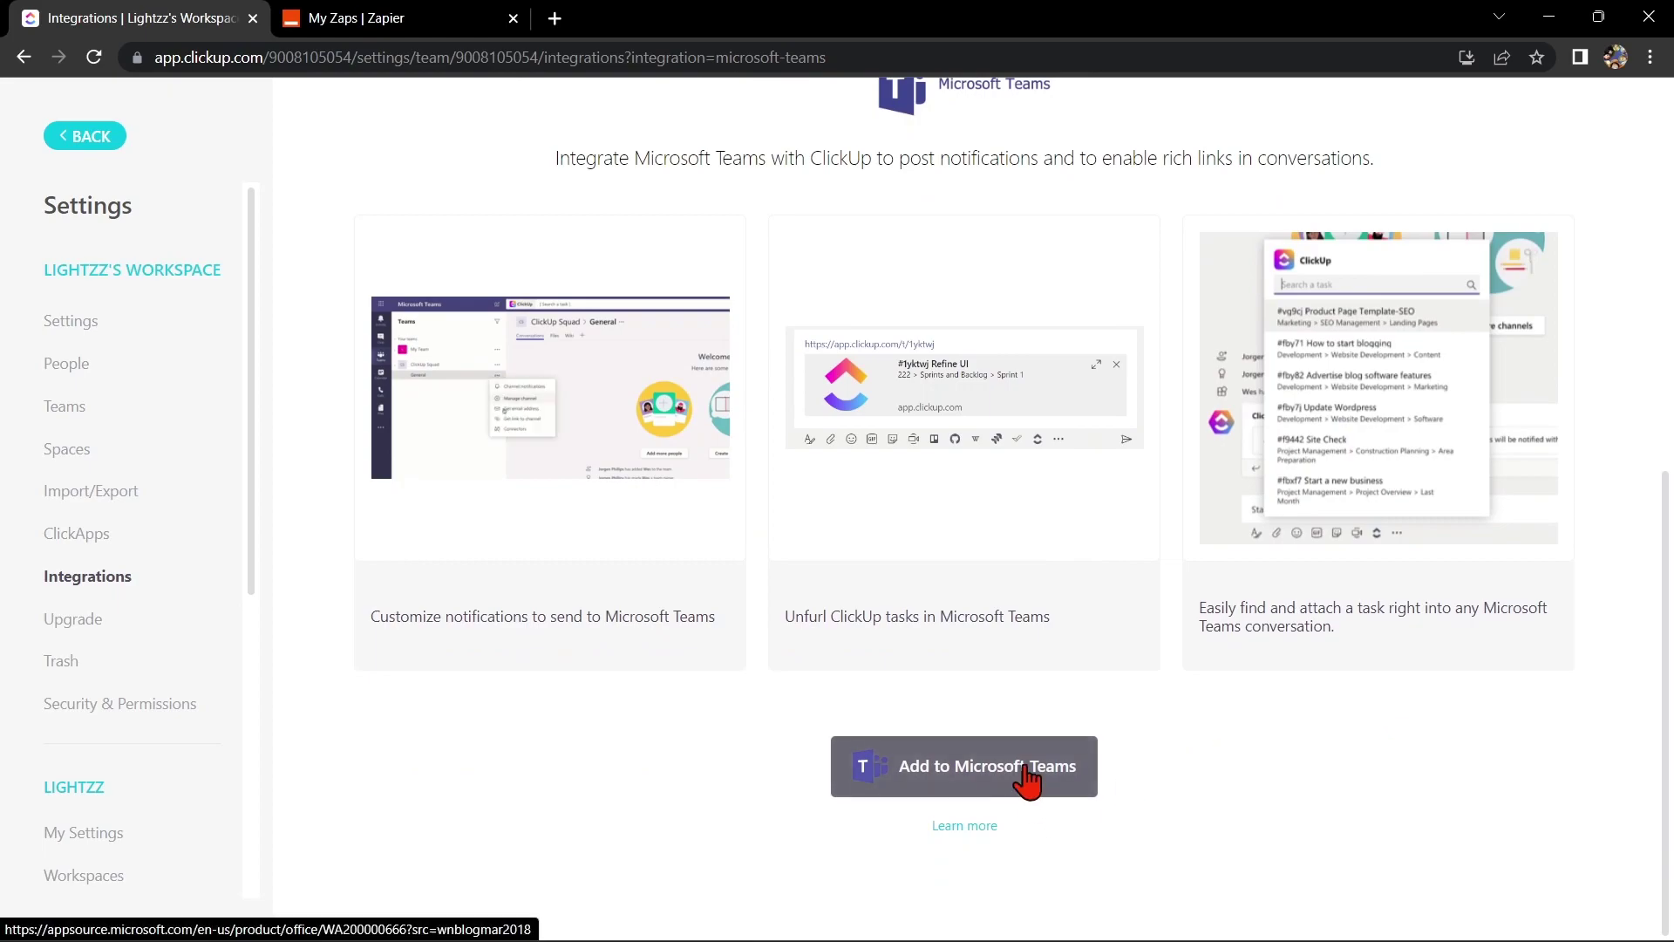
{"action": "left_click", "coordinate": [1028, 772]}
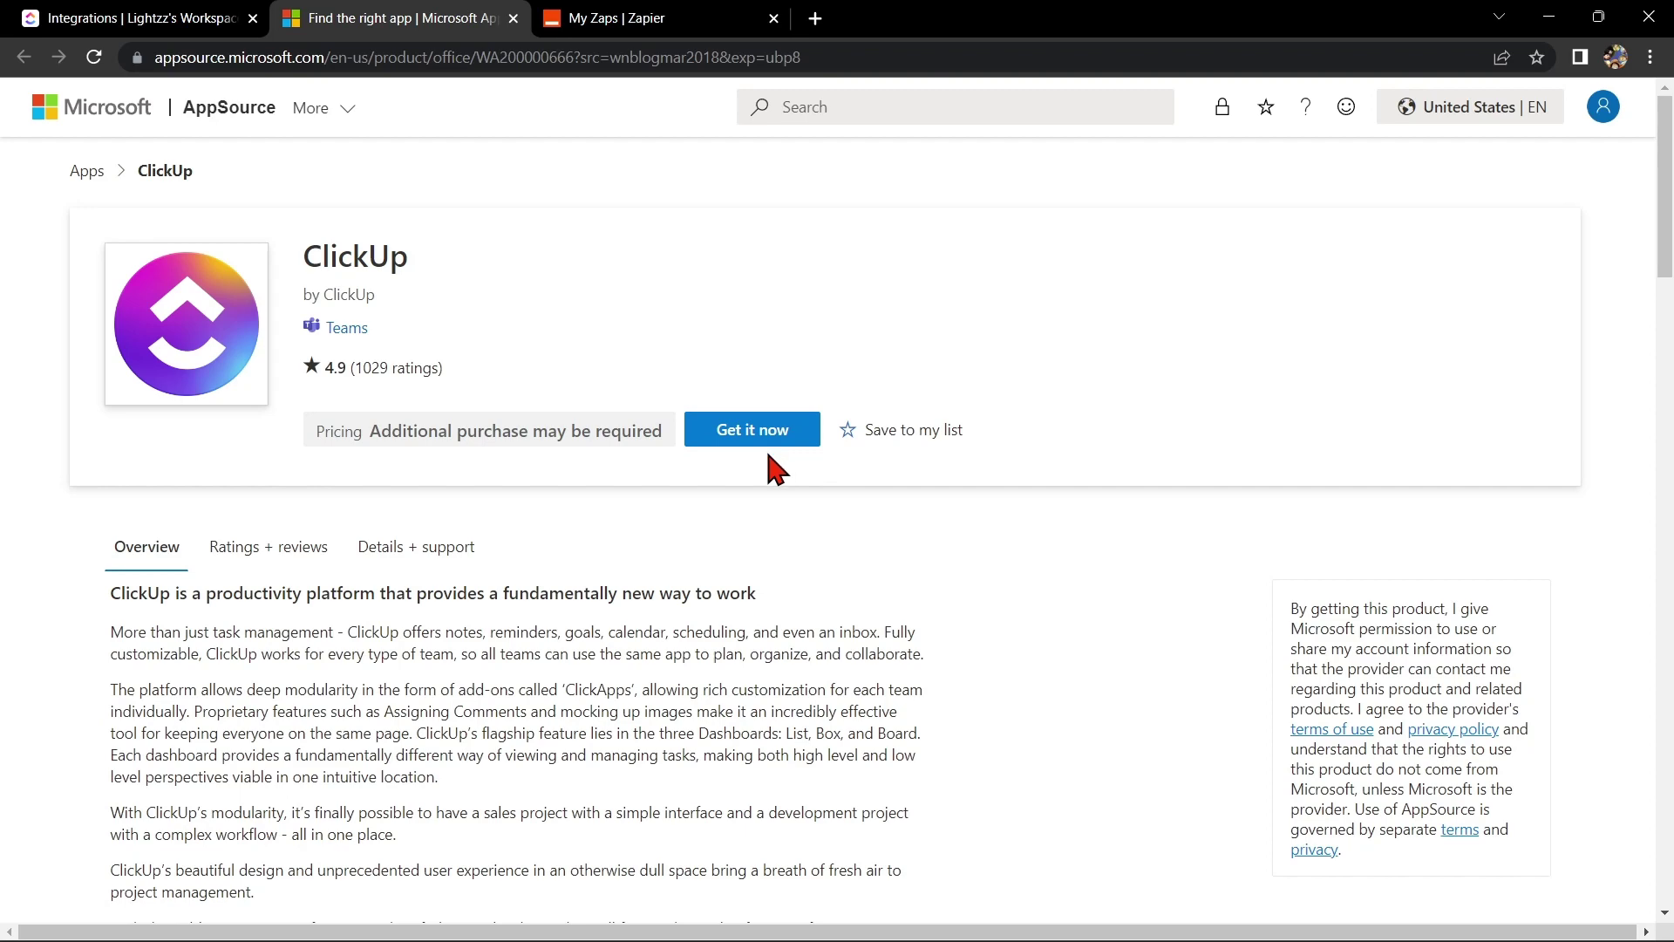
In Zapier, rename the Untitled Zap to 'Clickup with Microsoft Teams'
{"action": "left_click", "coordinate": [690, 17]}
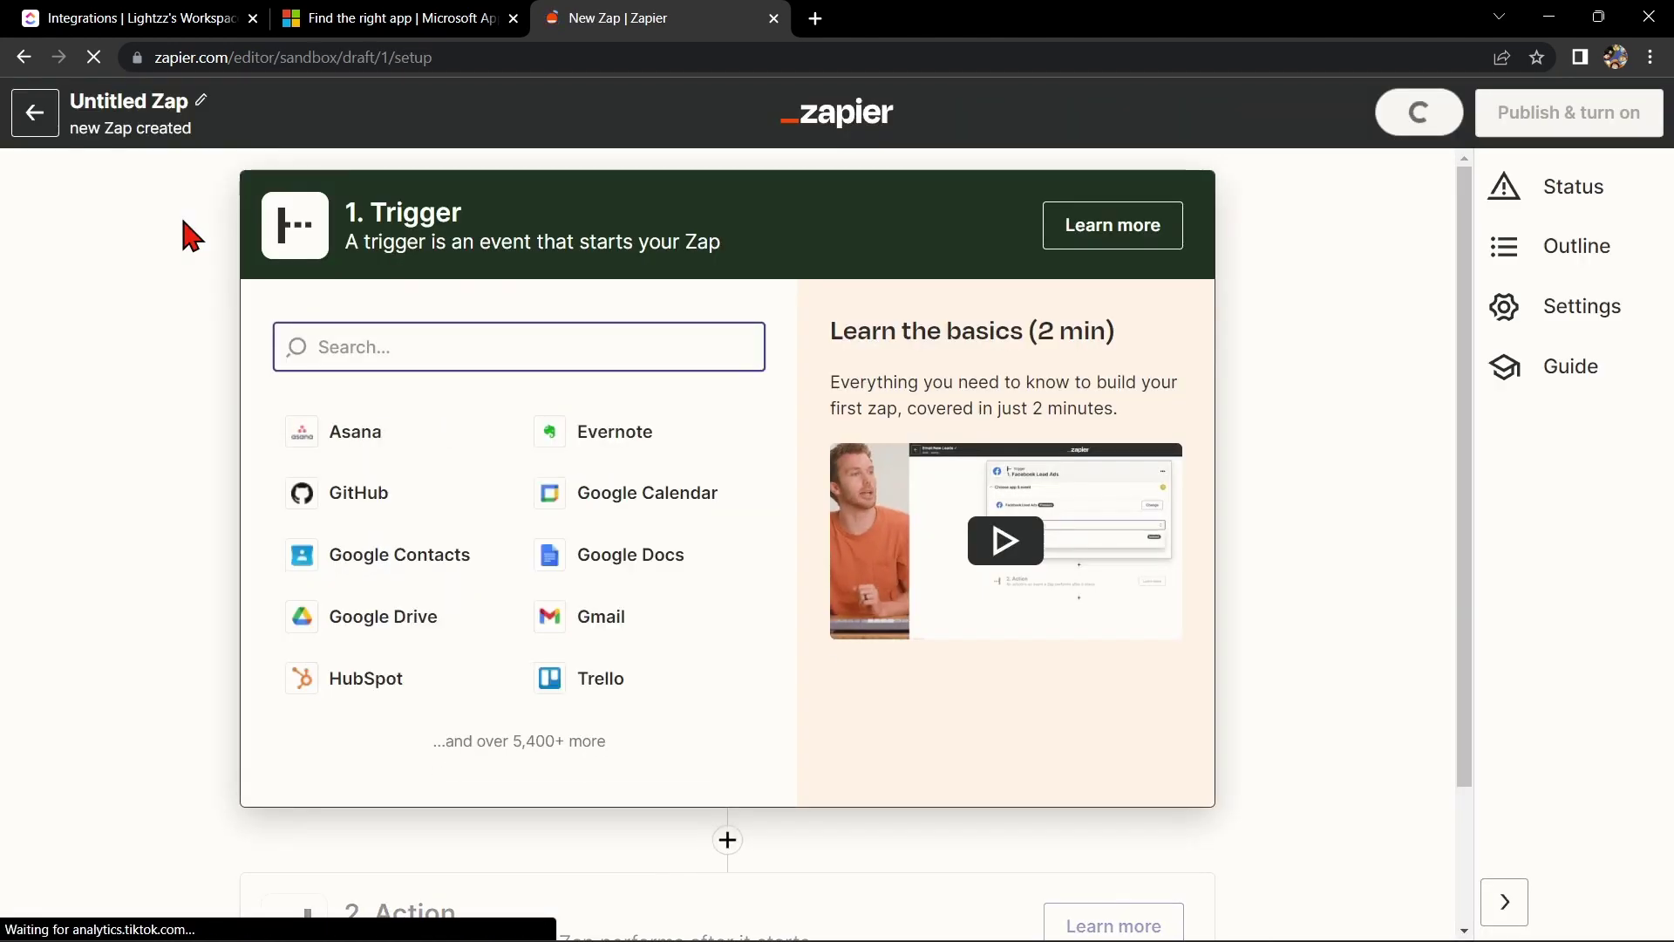
{"action": "left_click", "coordinate": [140, 101]}
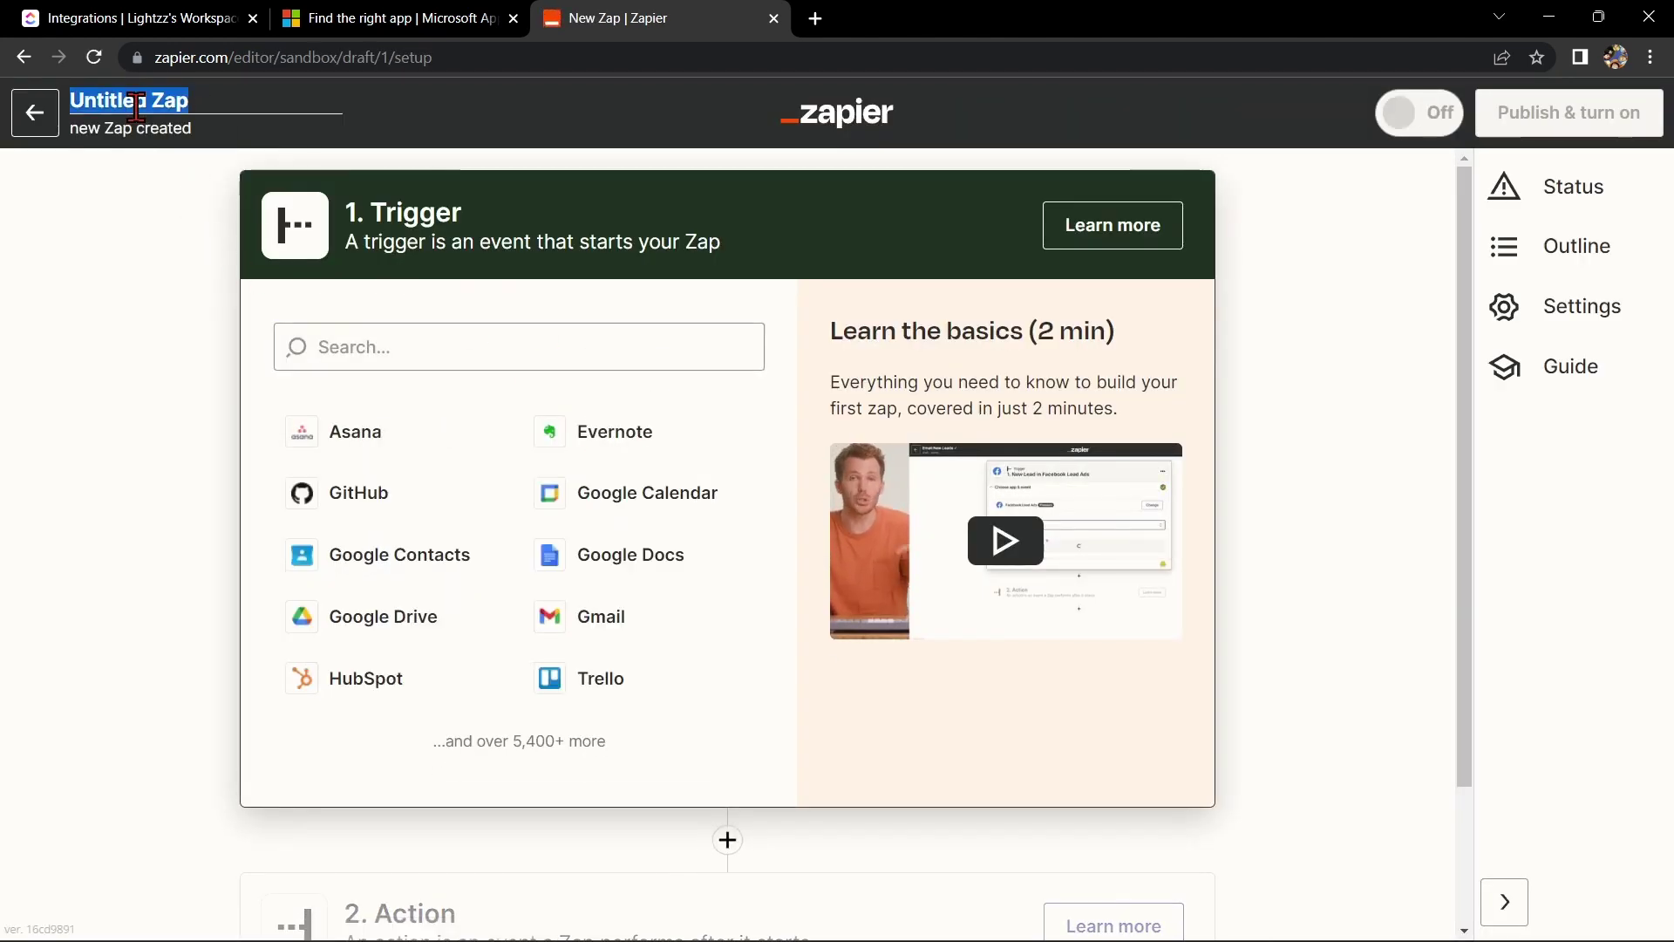
{"action": "type", "text": "Clickup with Microsoft Teams"}
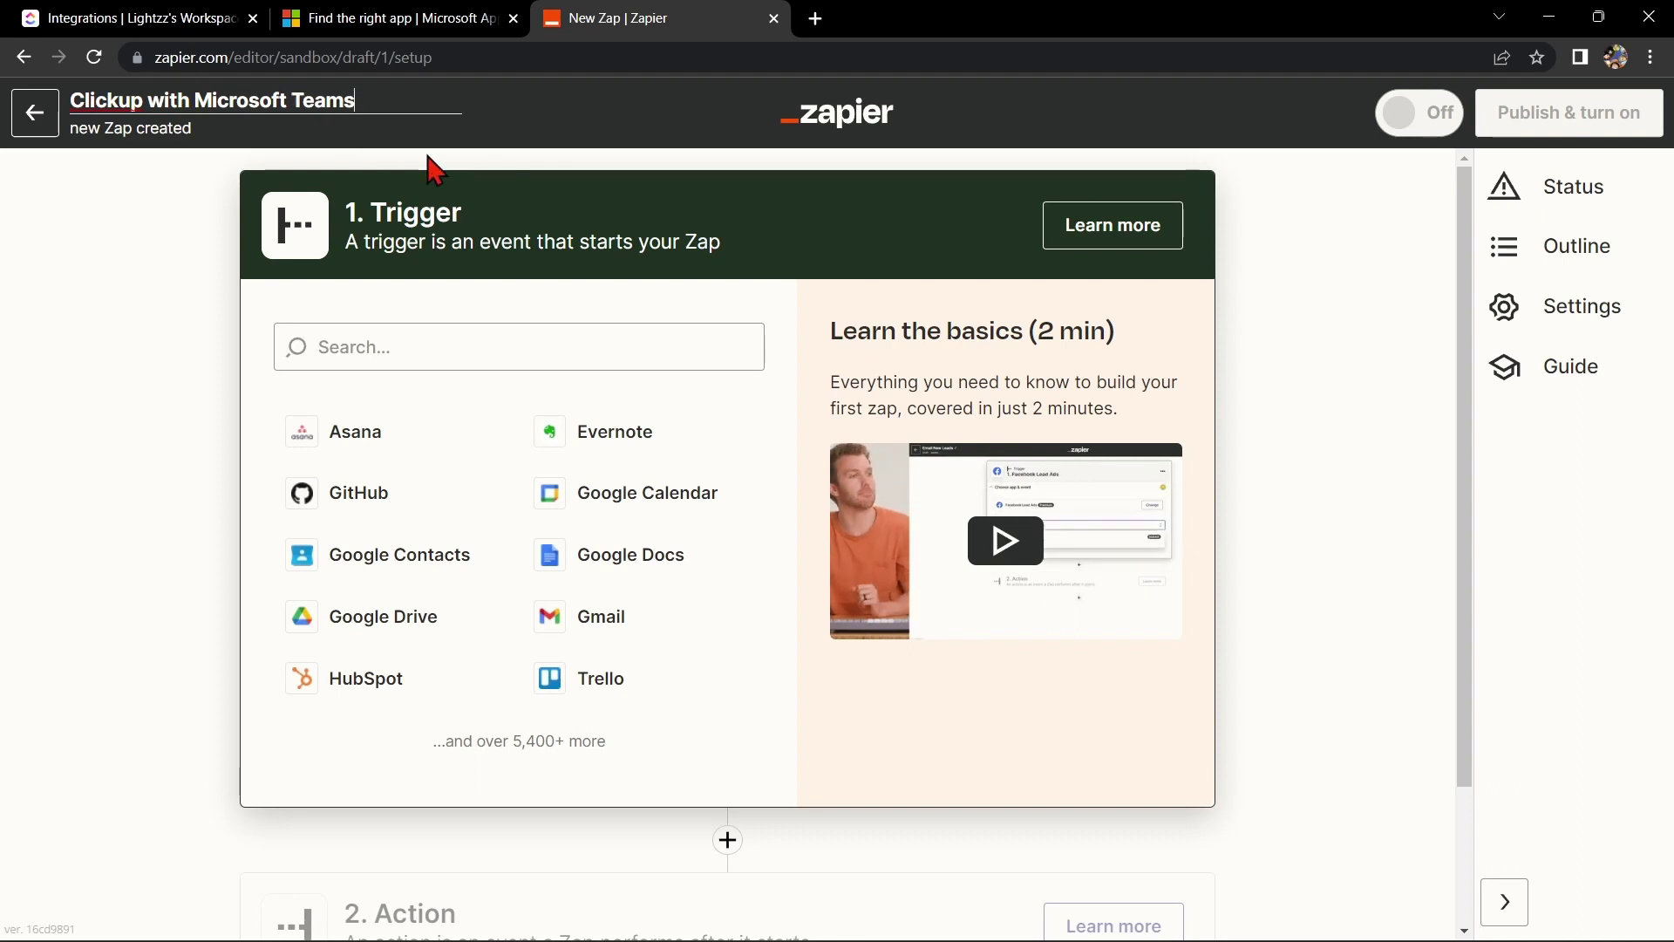
{"action": "left_click", "coordinate": [488, 346]}
Set the Zap trigger to ClickUp with the New Task event
{"action": "type", "text": "cli"}
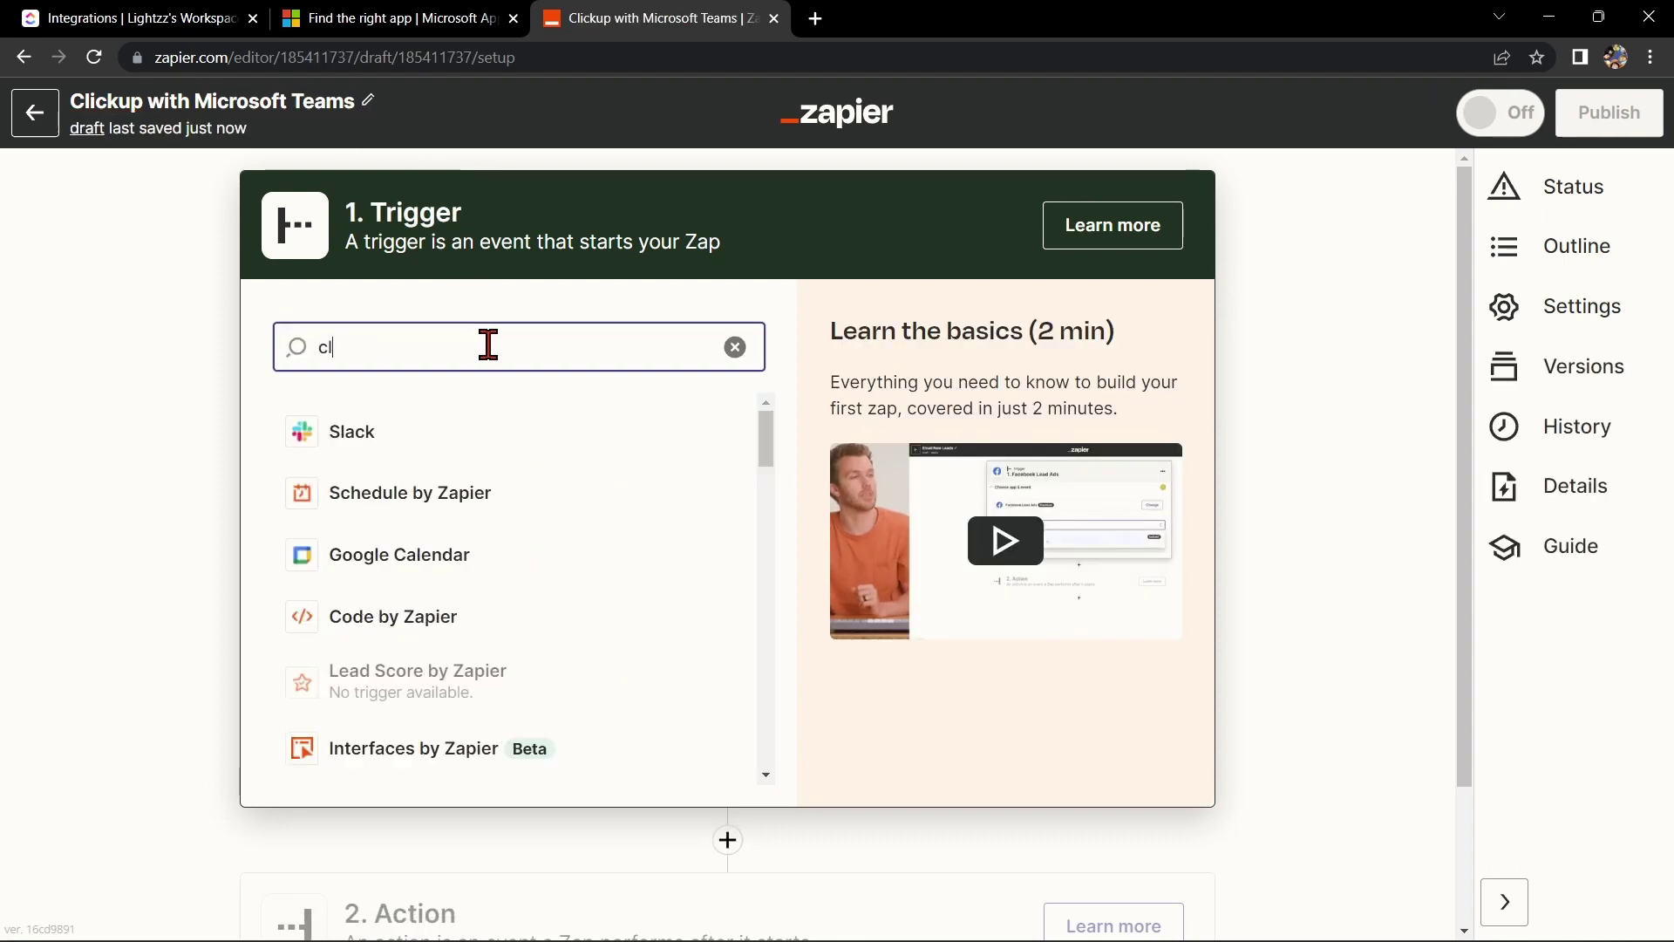
{"action": "left_click", "coordinate": [534, 436]}
{"action": "left_click", "coordinate": [557, 497]}
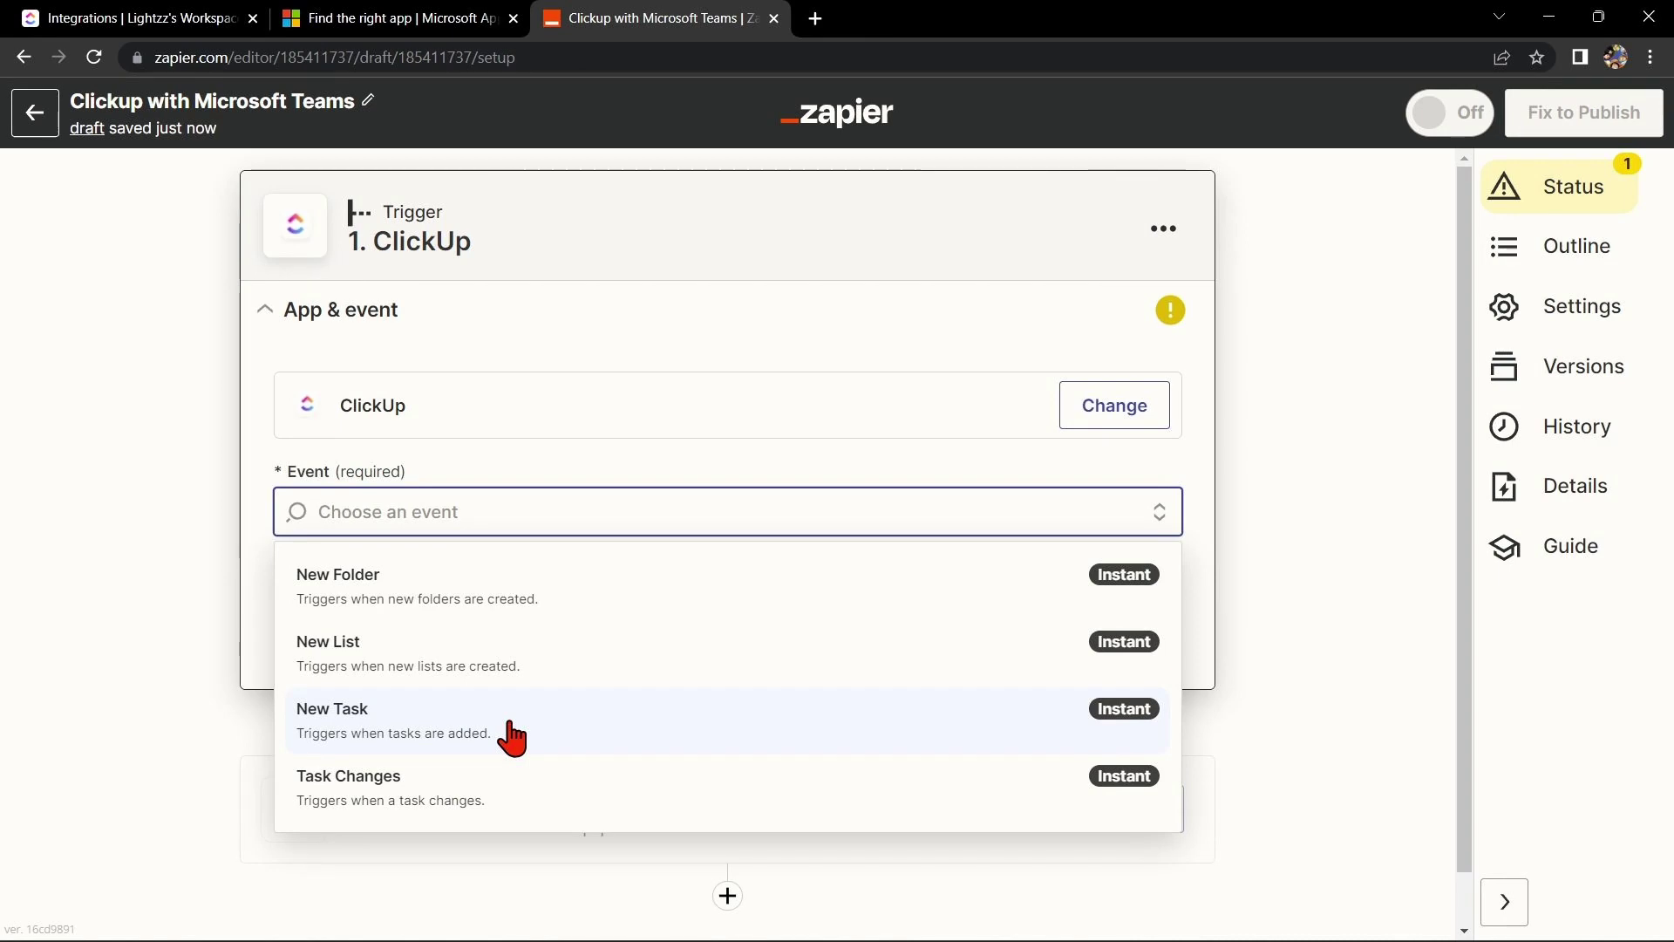
{"action": "left_click", "coordinate": [512, 737]}
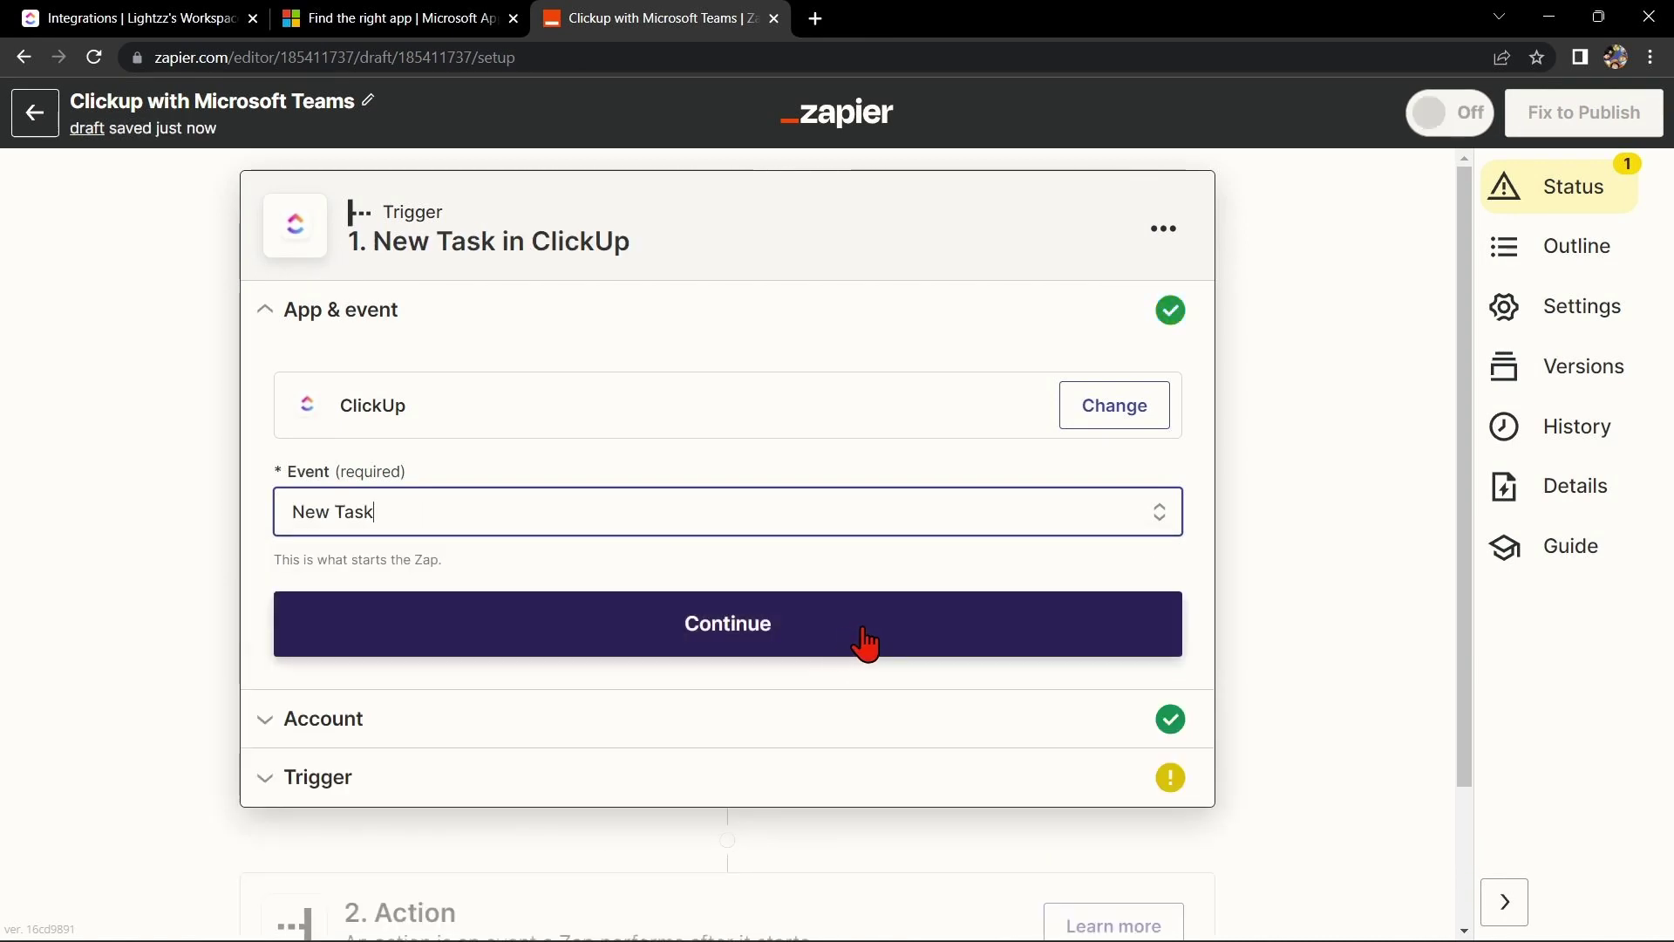
{"action": "left_click", "coordinate": [863, 635]}
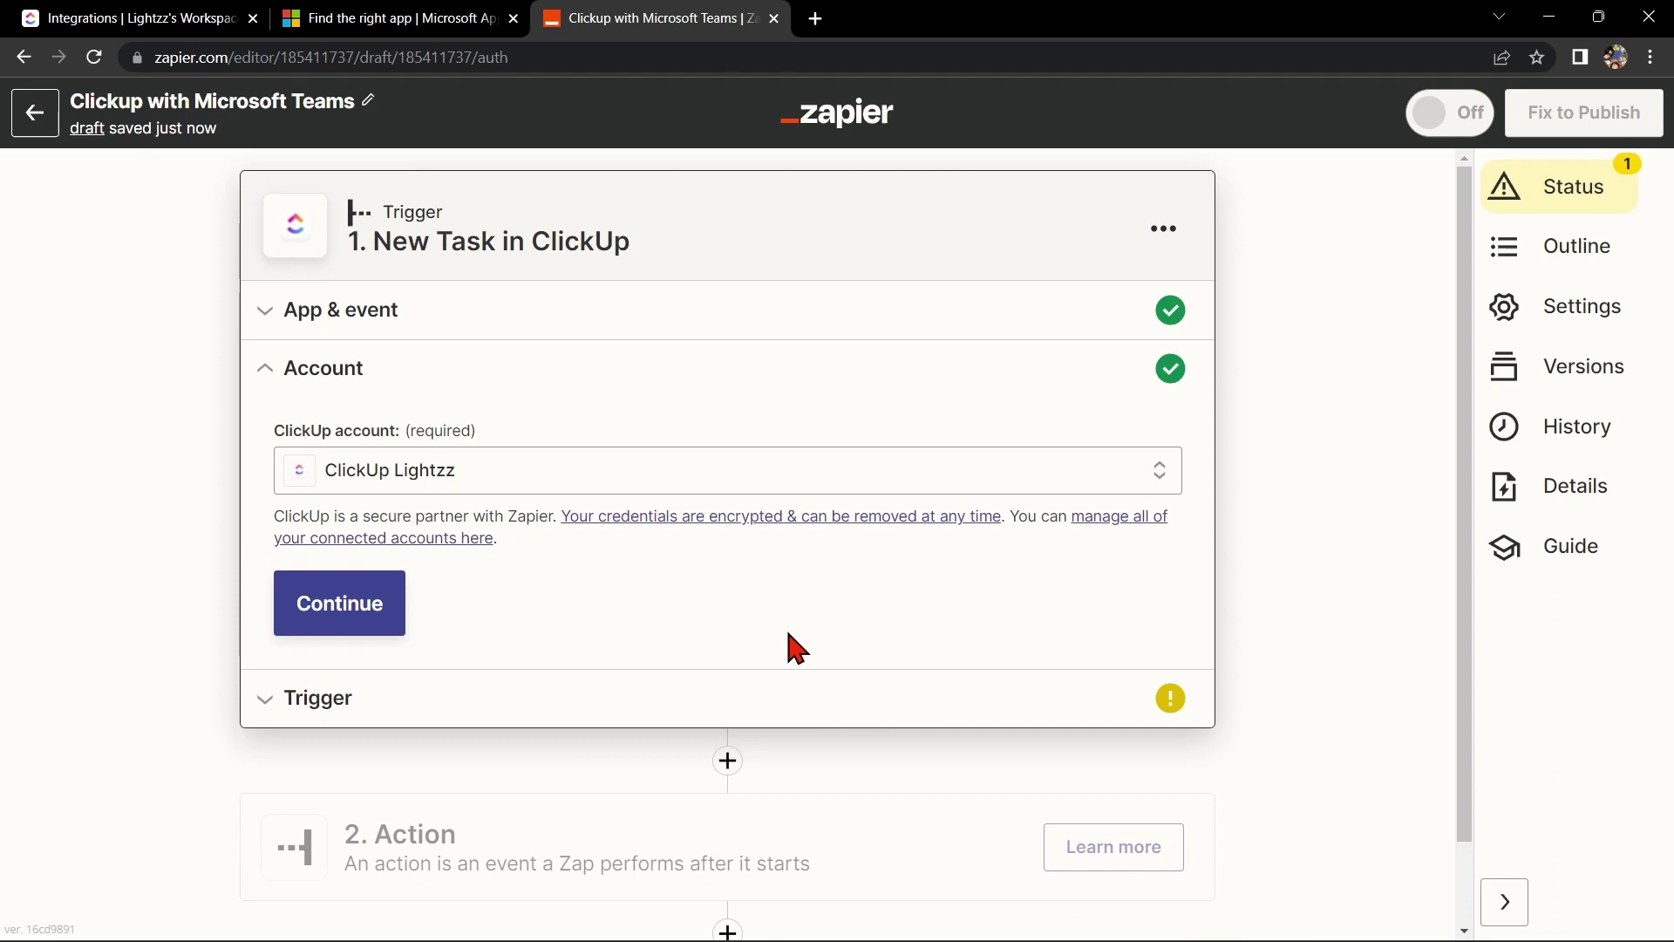
Keep the connected ClickUp account and select the user's ClickUp workspace for the trigger
{"action": "left_click", "coordinate": [566, 478]}
{"action": "left_click", "coordinate": [701, 468]}
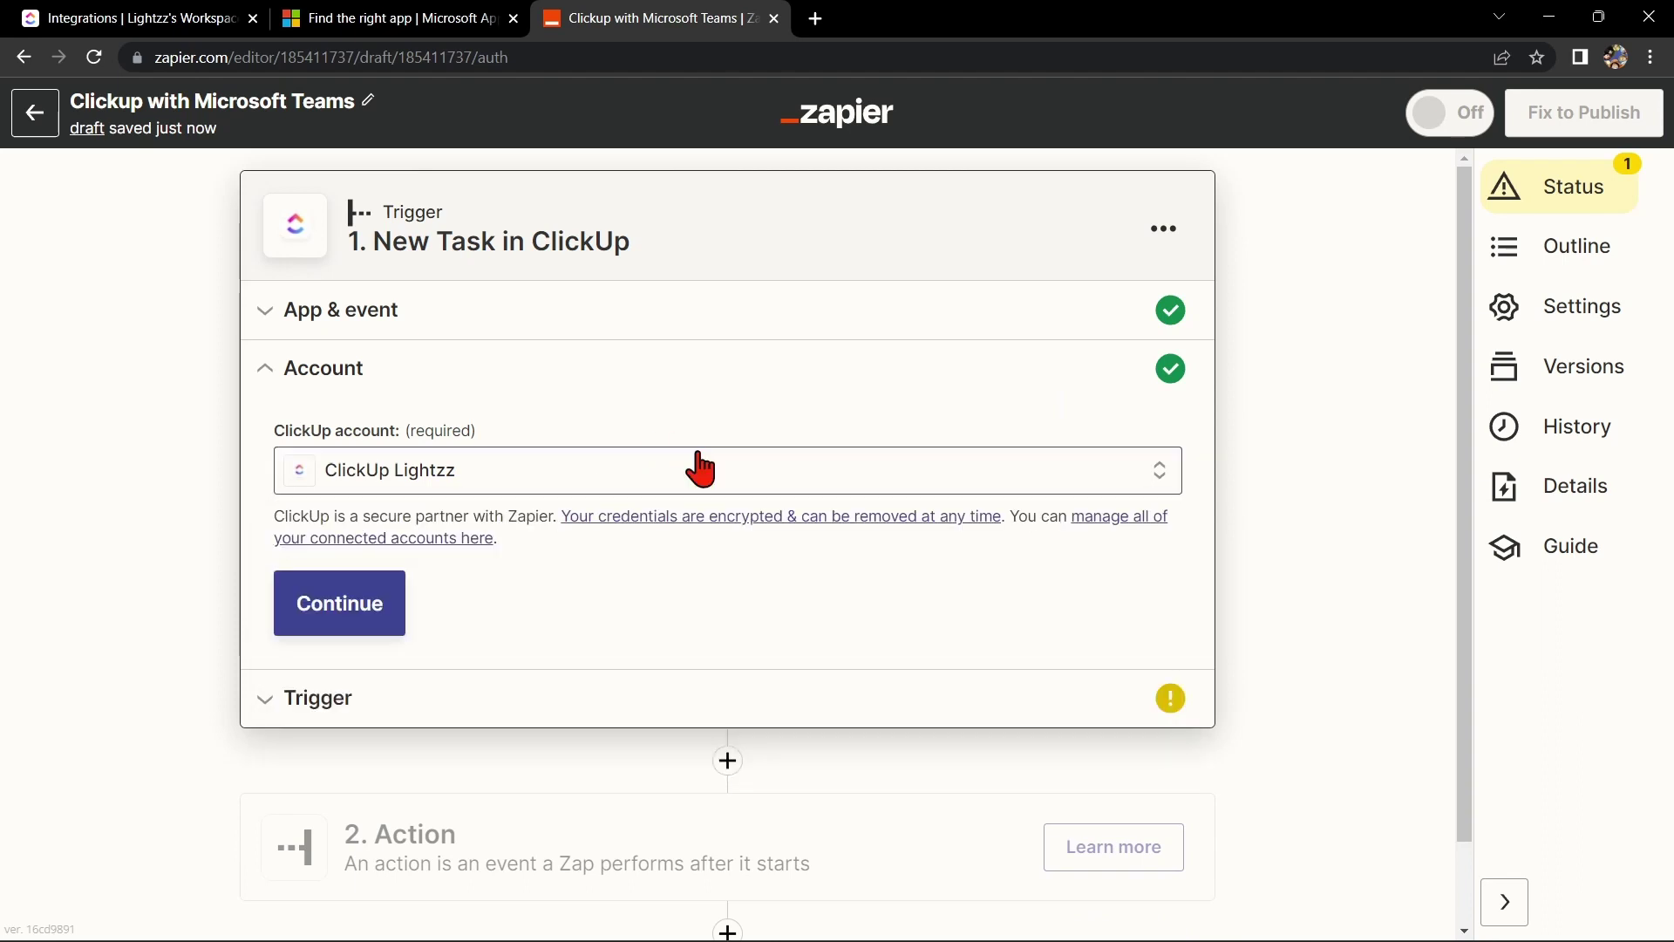
{"action": "left_click", "coordinate": [384, 641]}
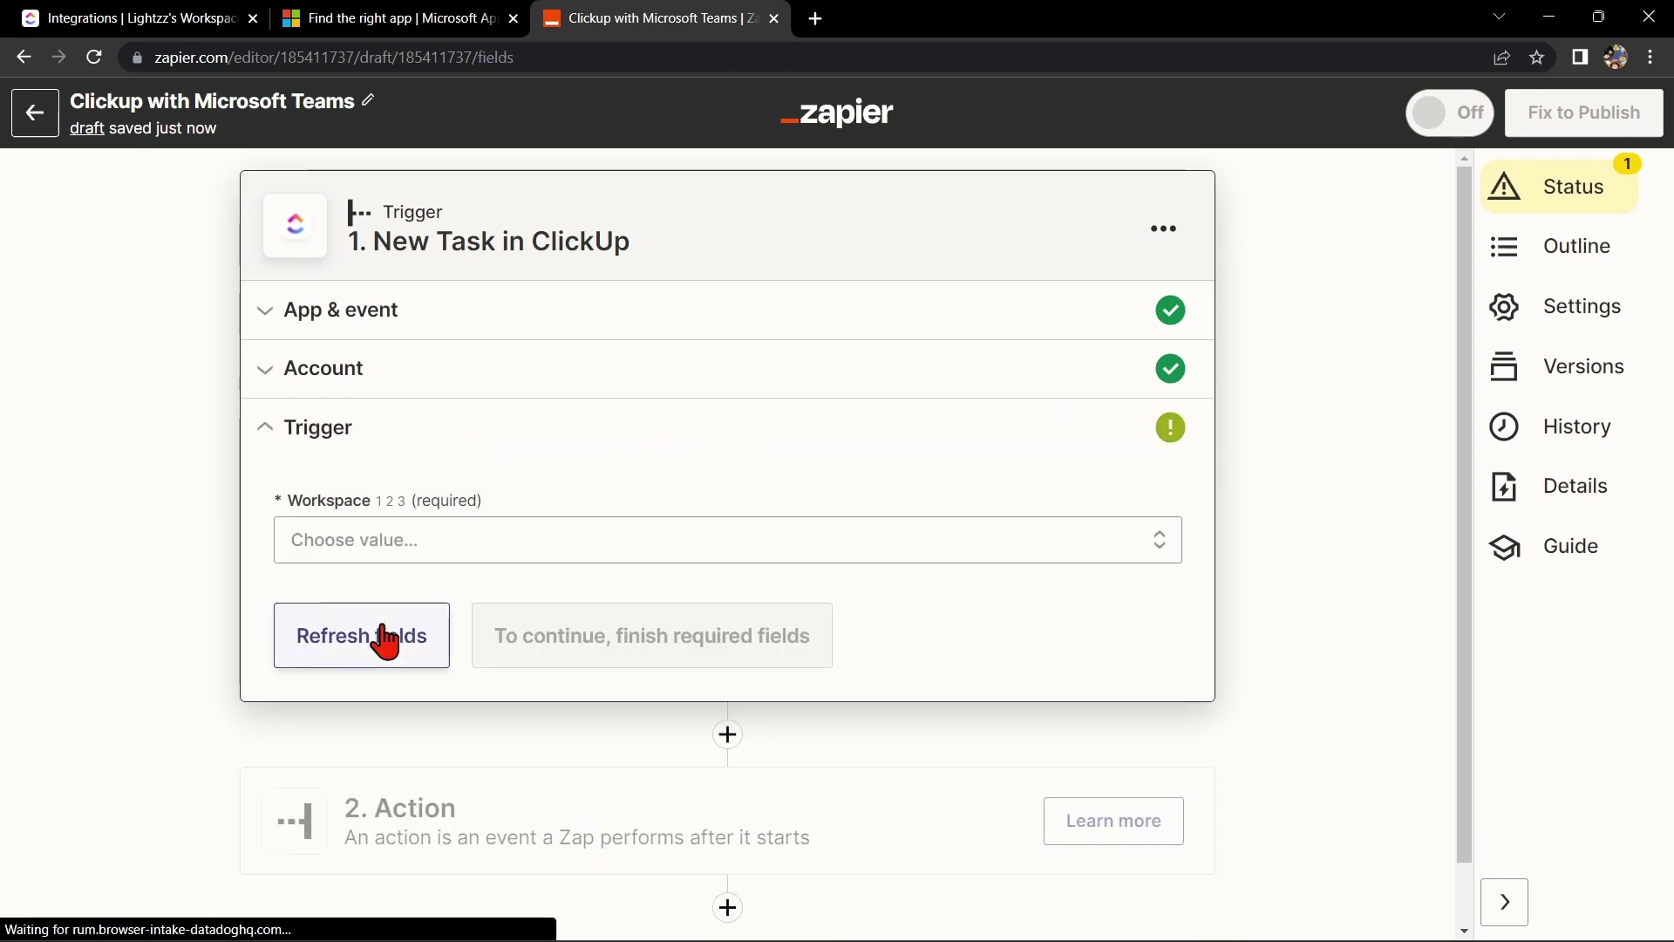
{"action": "left_click", "coordinate": [787, 541]}
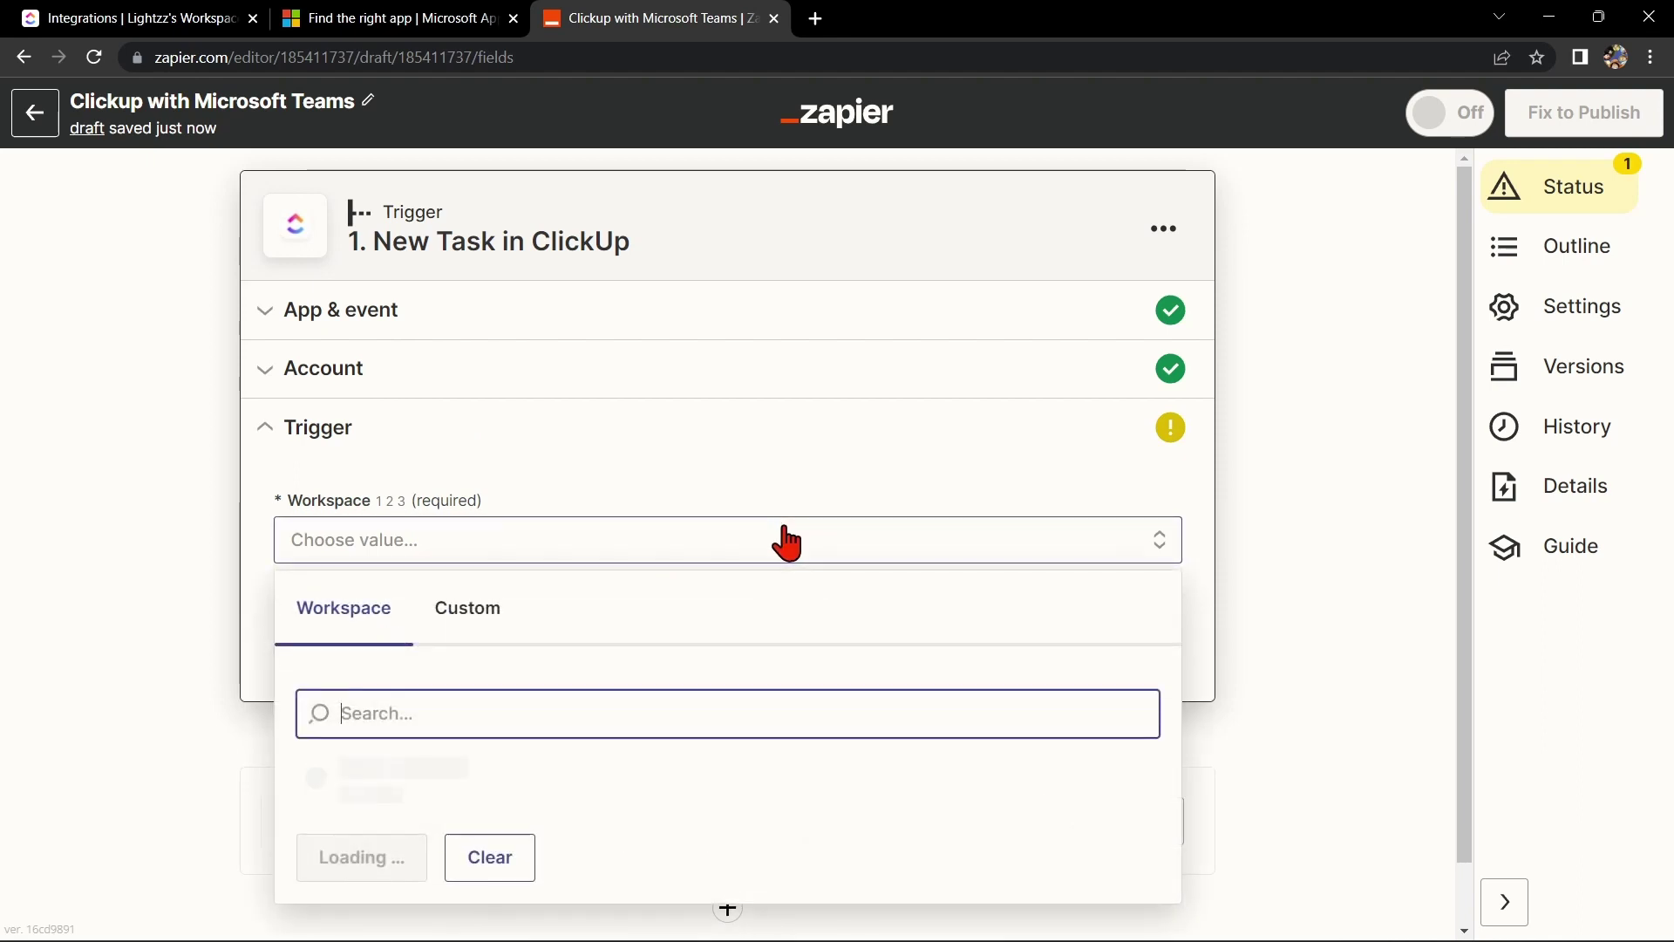
{"action": "left_click", "coordinate": [430, 793]}
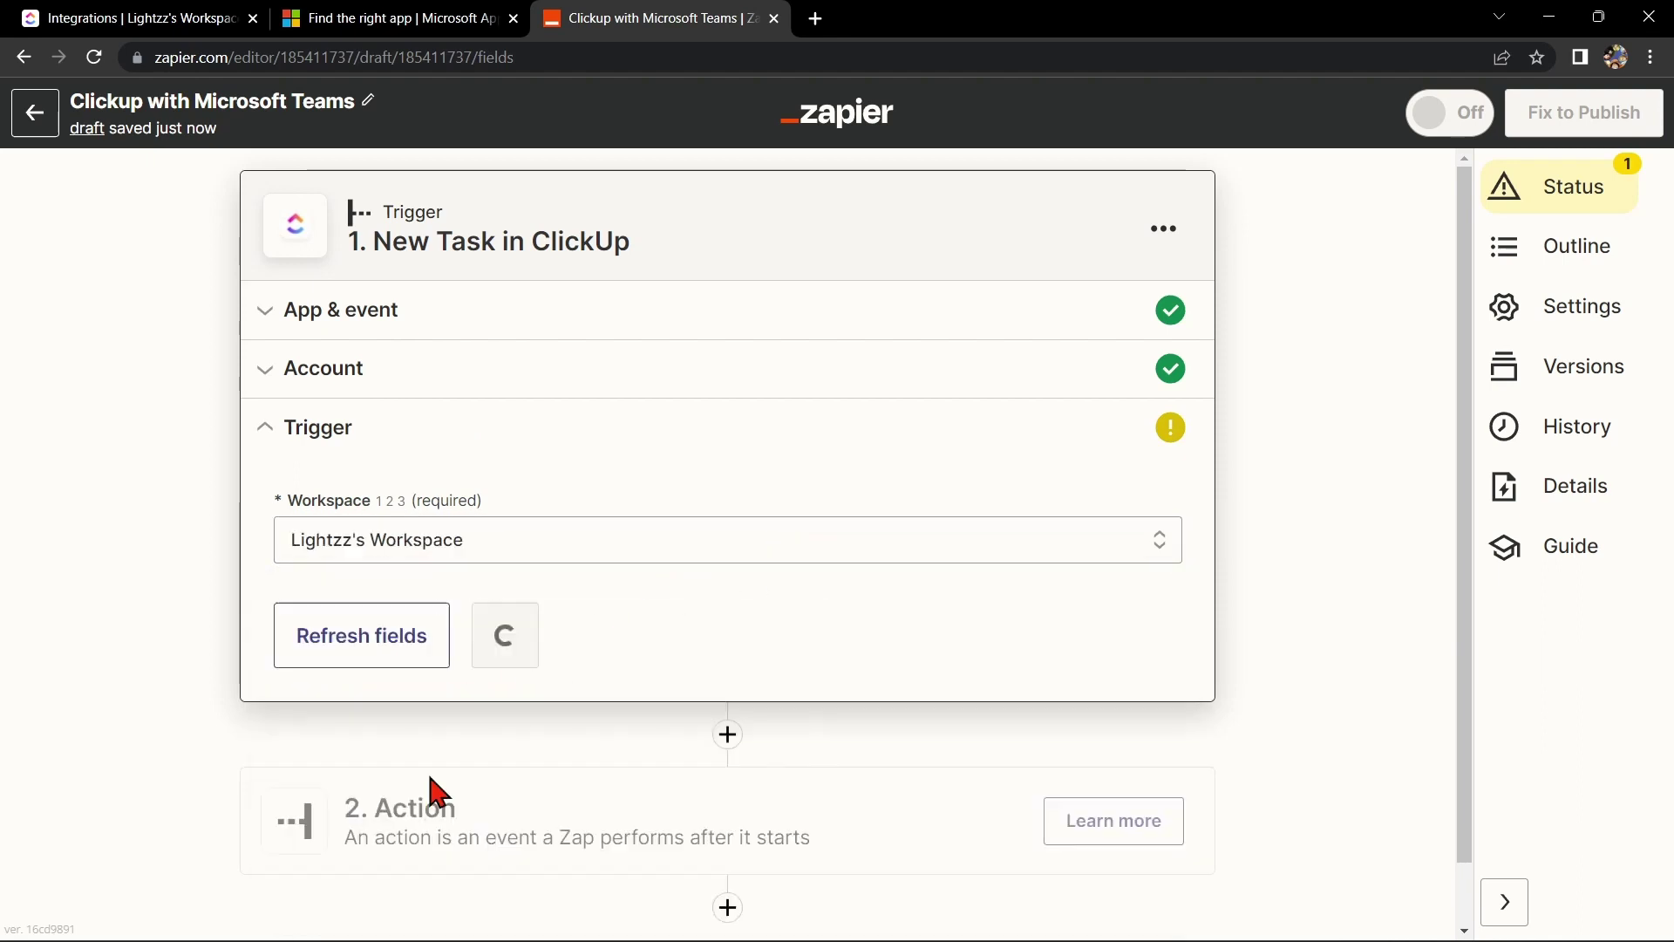
{"action": "left_click", "coordinate": [578, 776]}
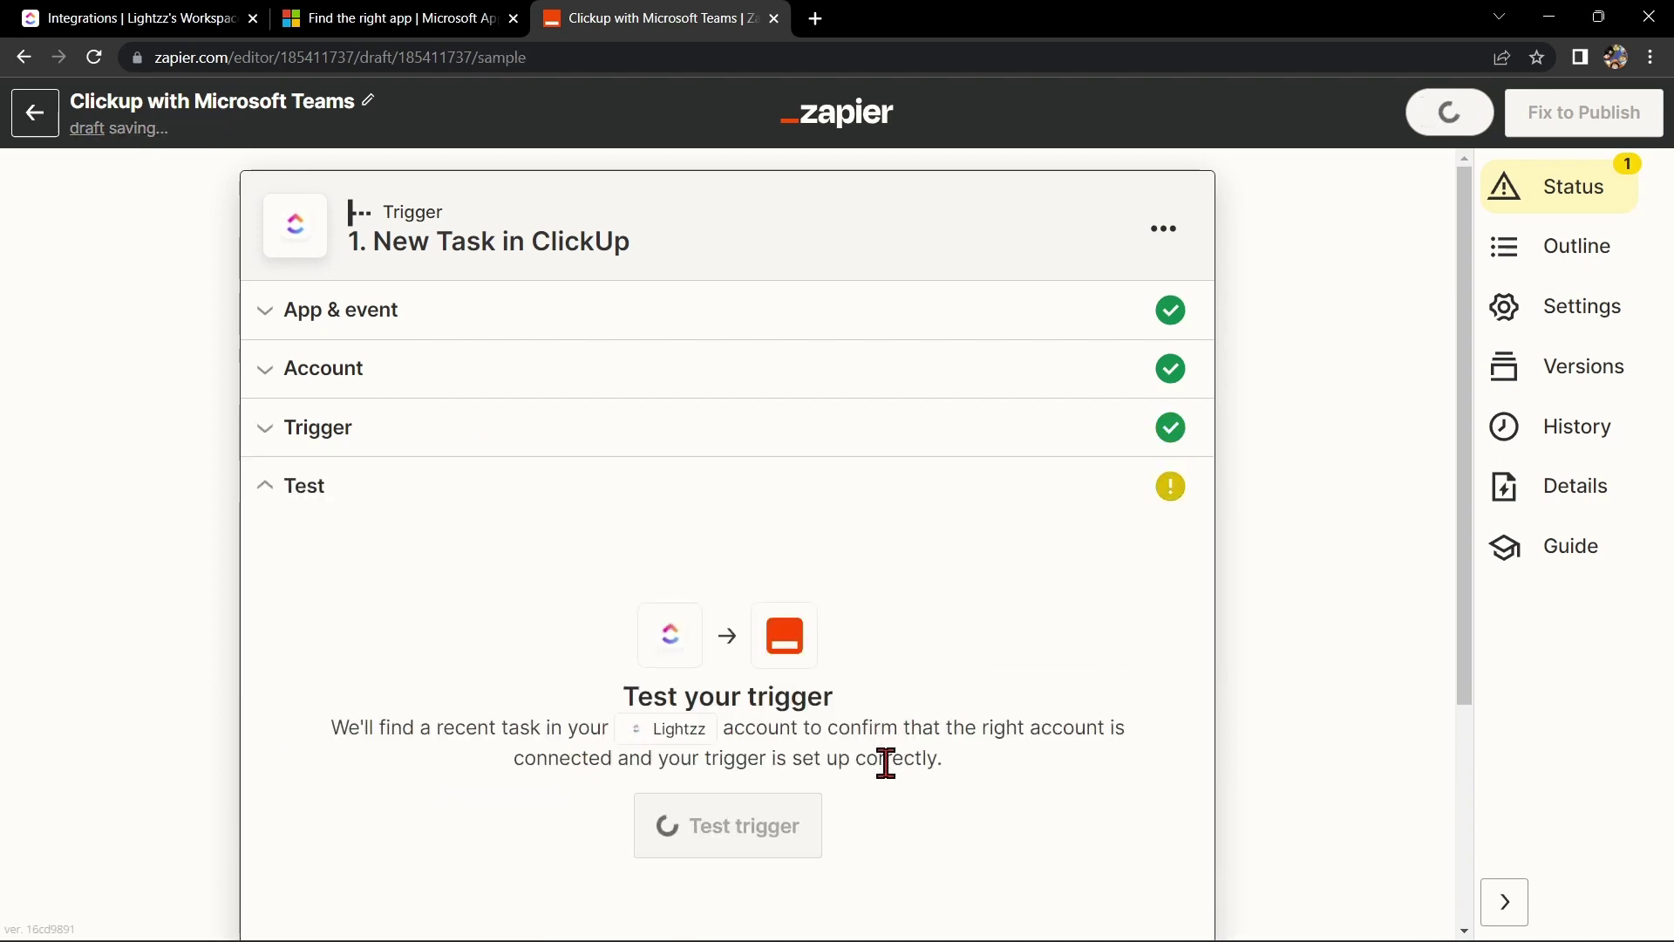
Test the trigger and review the returned sample Task A data
{"action": "left_click", "coordinate": [698, 722]}
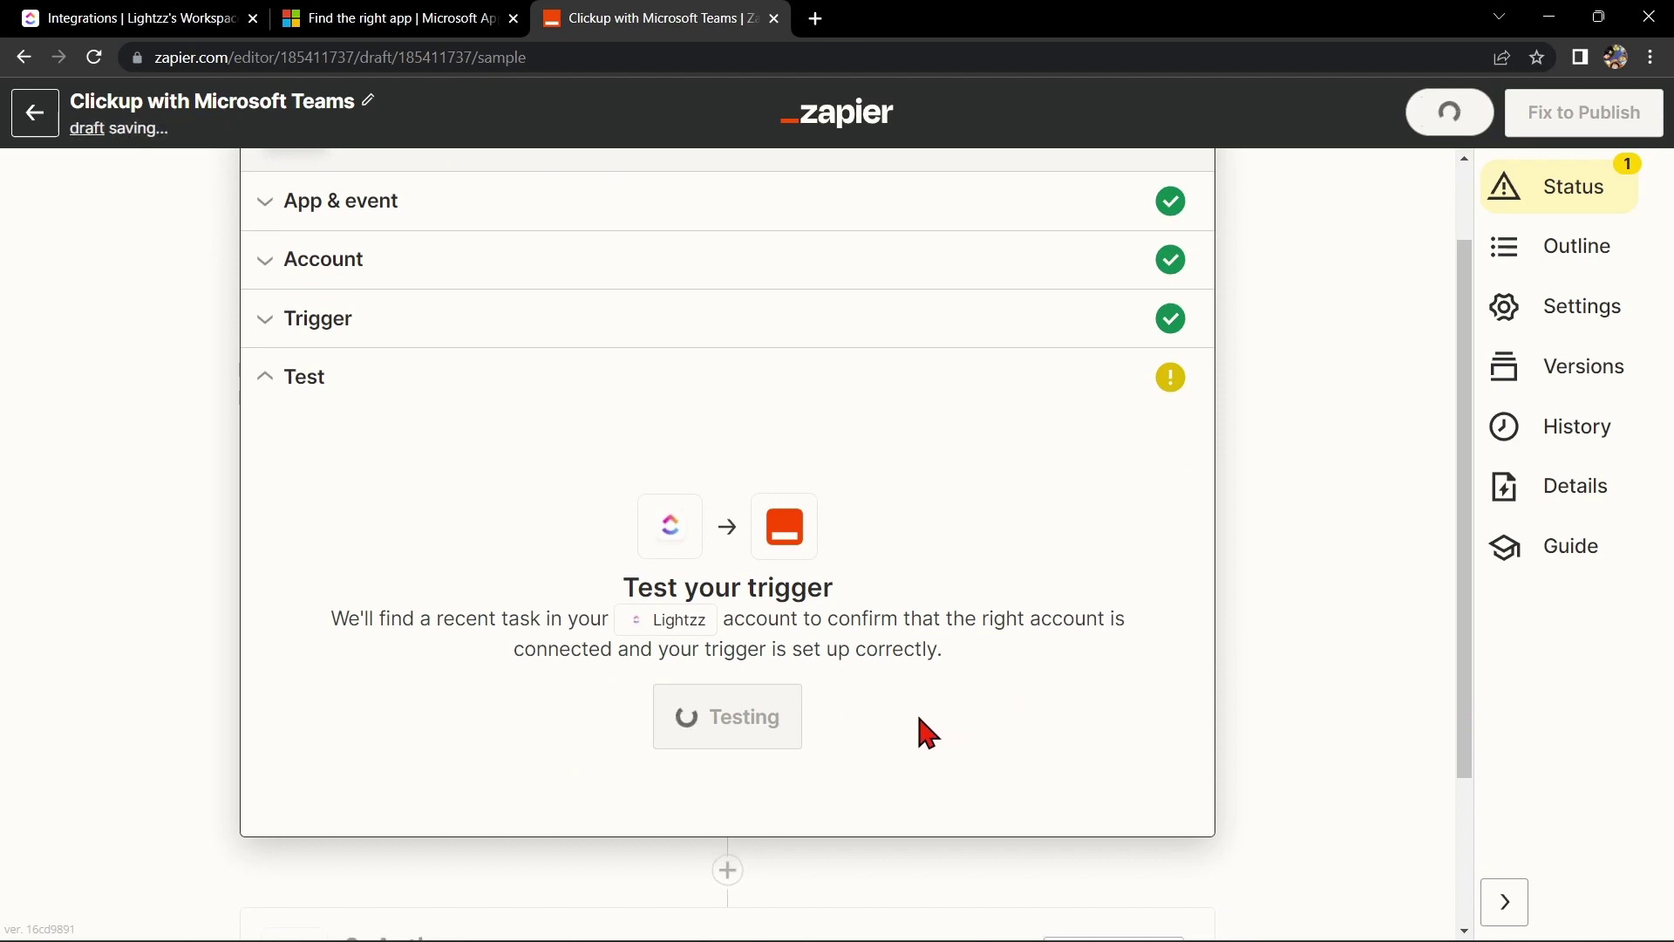
{"action": "scroll", "coordinate": [960, 698], "scroll_direction": "down", "scroll_amount": 3}
{"action": "scroll", "coordinate": [1289, 642], "scroll_direction": "down", "scroll_amount": 5}
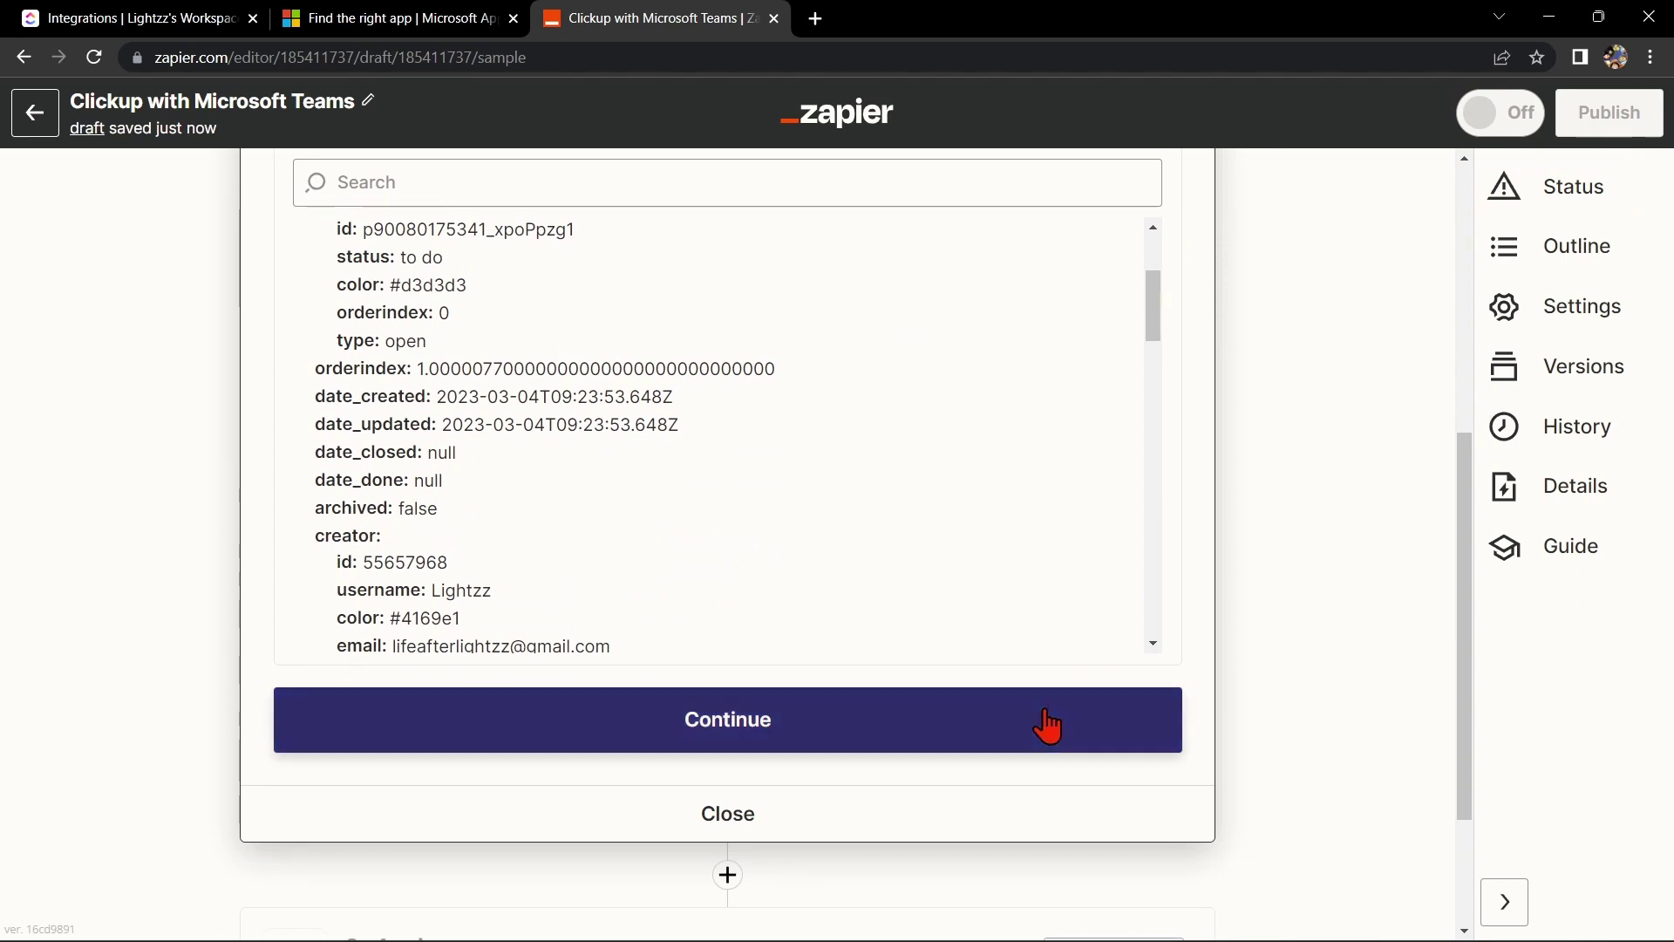
Add a Microsoft Teams action step with the Send Chat Message event
{"action": "left_click", "coordinate": [1046, 724]}
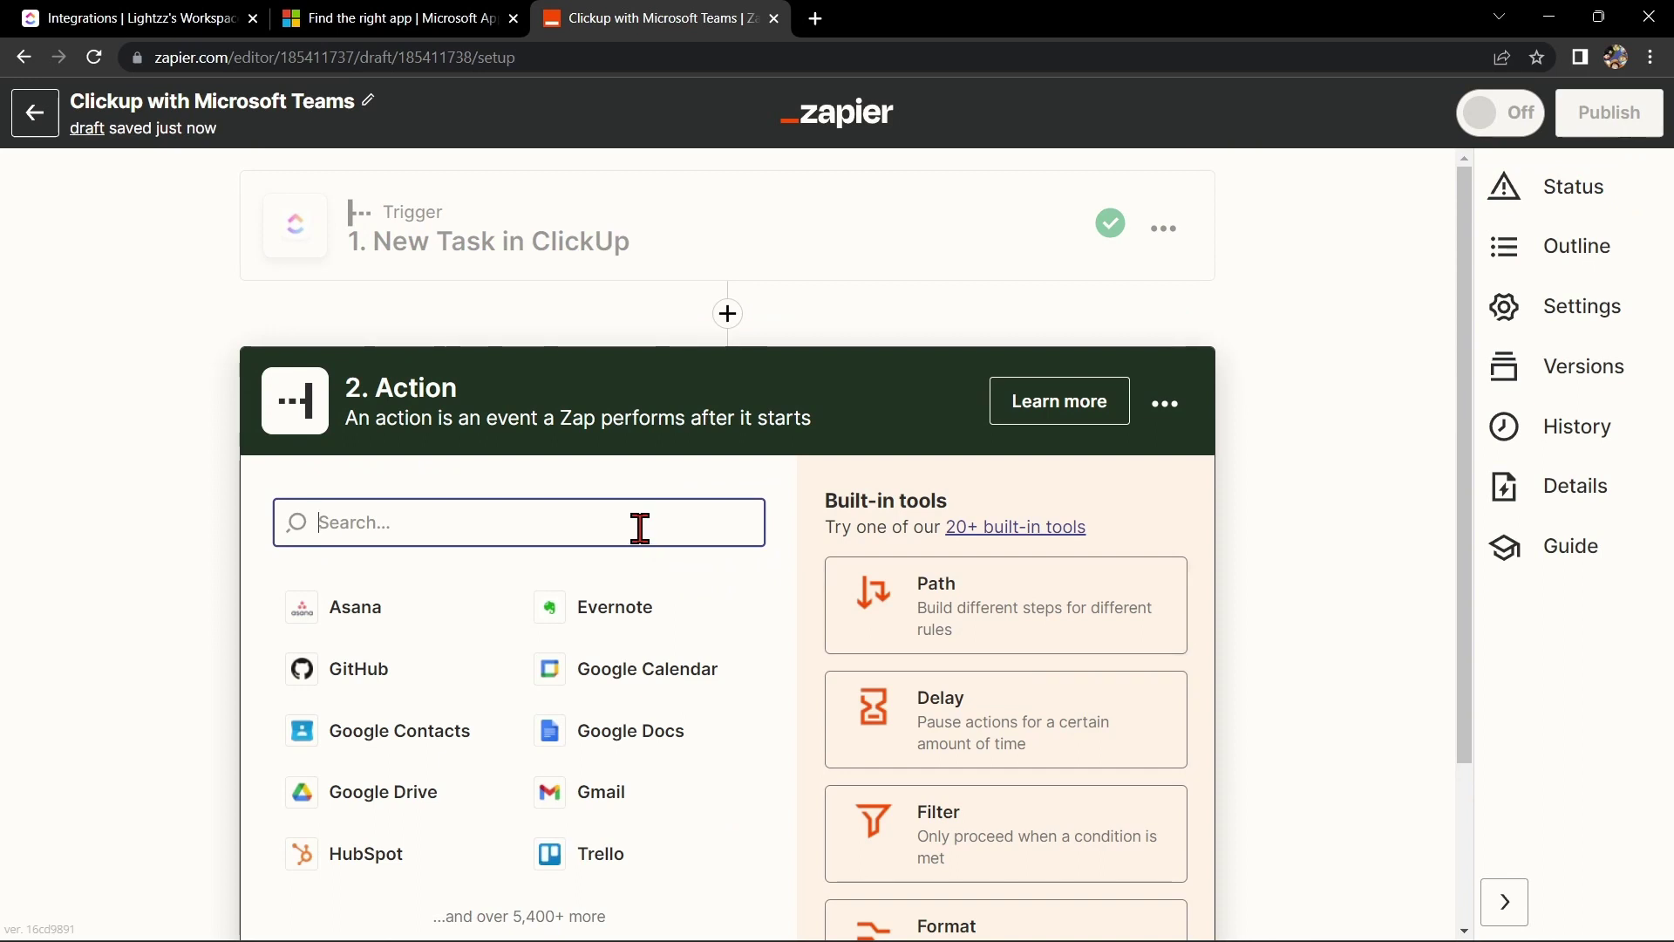
{"action": "type", "text": "mi"}
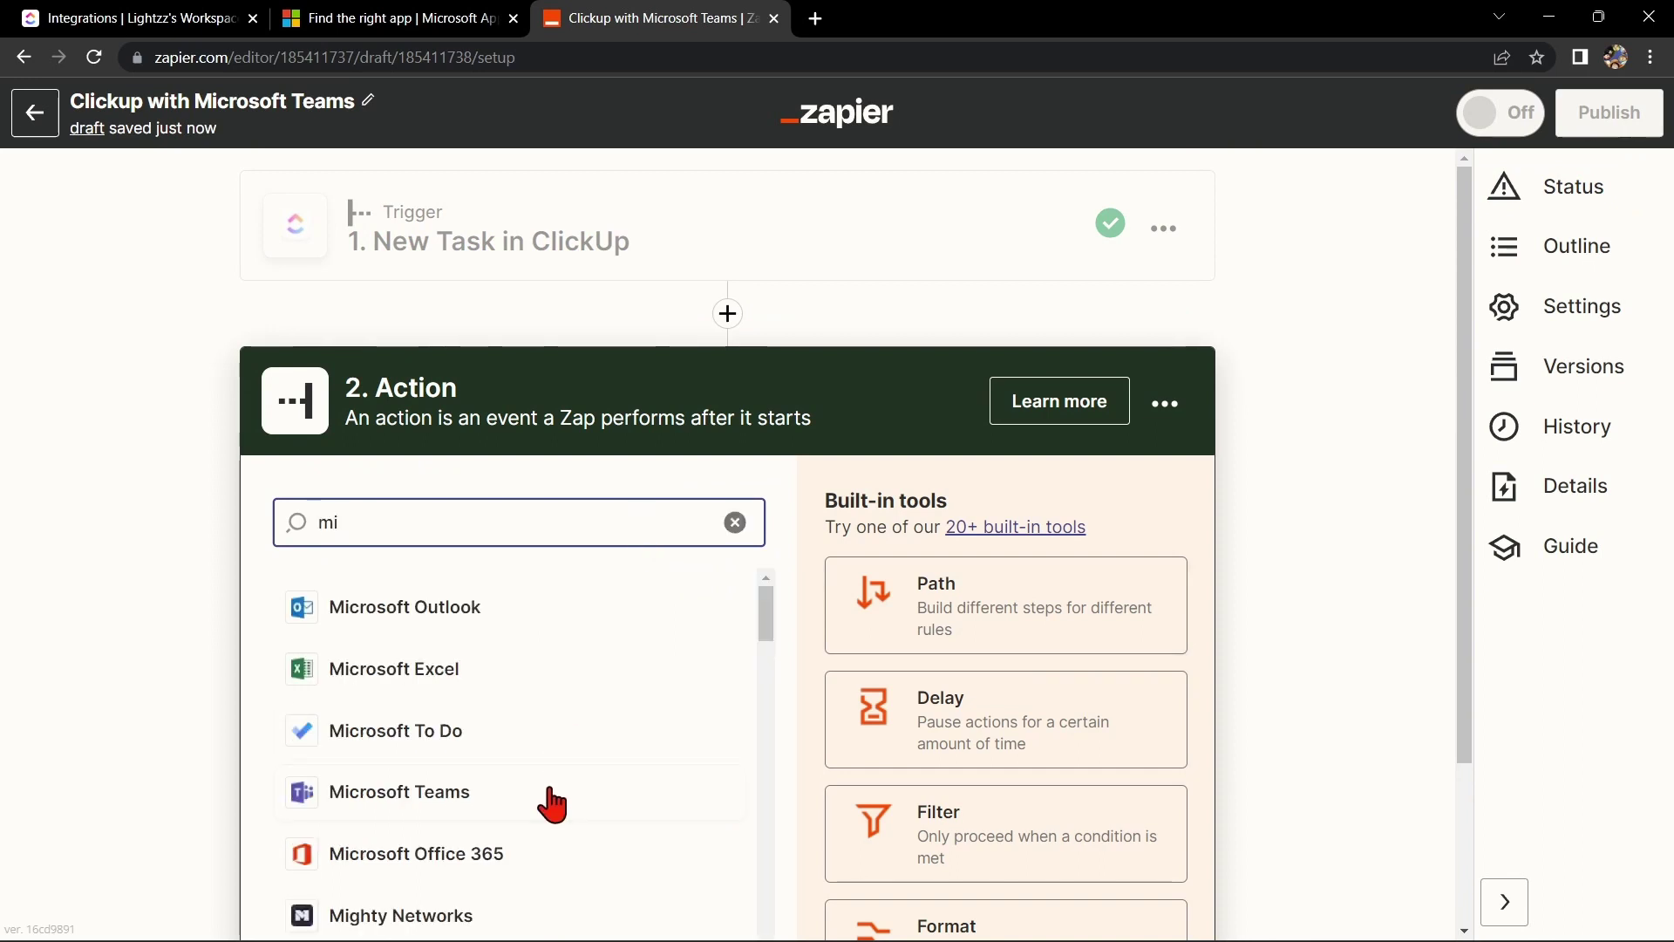
{"action": "left_click", "coordinate": [549, 794]}
{"action": "left_click", "coordinate": [597, 678]}
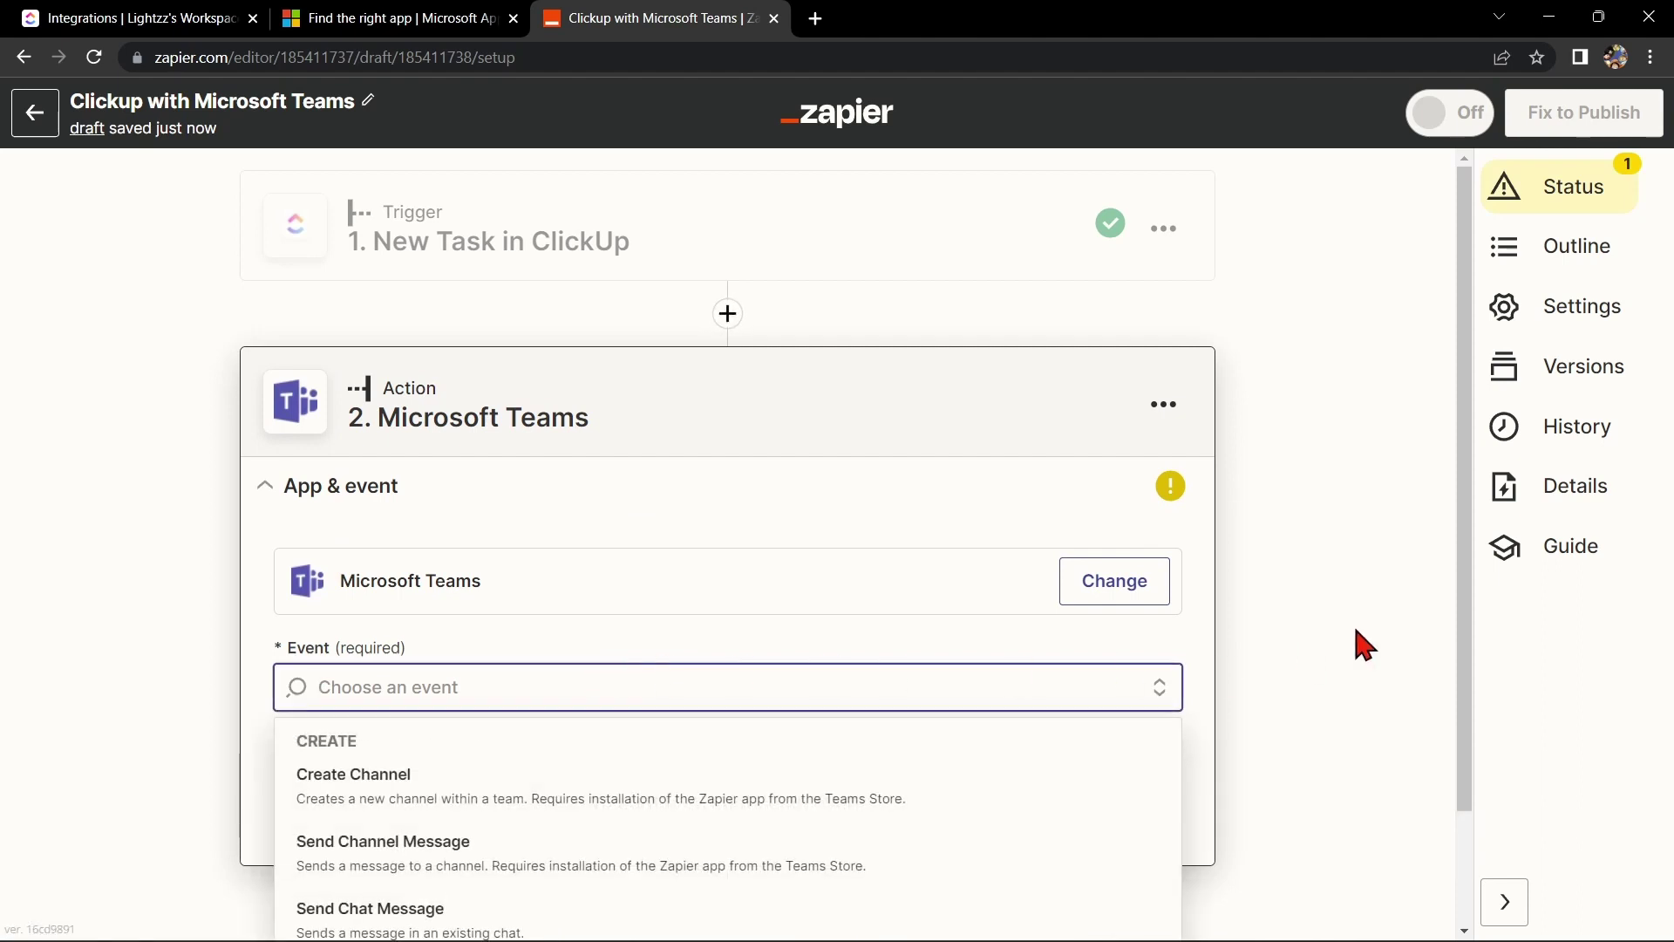
{"action": "scroll", "coordinate": [1356, 632], "scroll_direction": "down", "scroll_amount": 2}
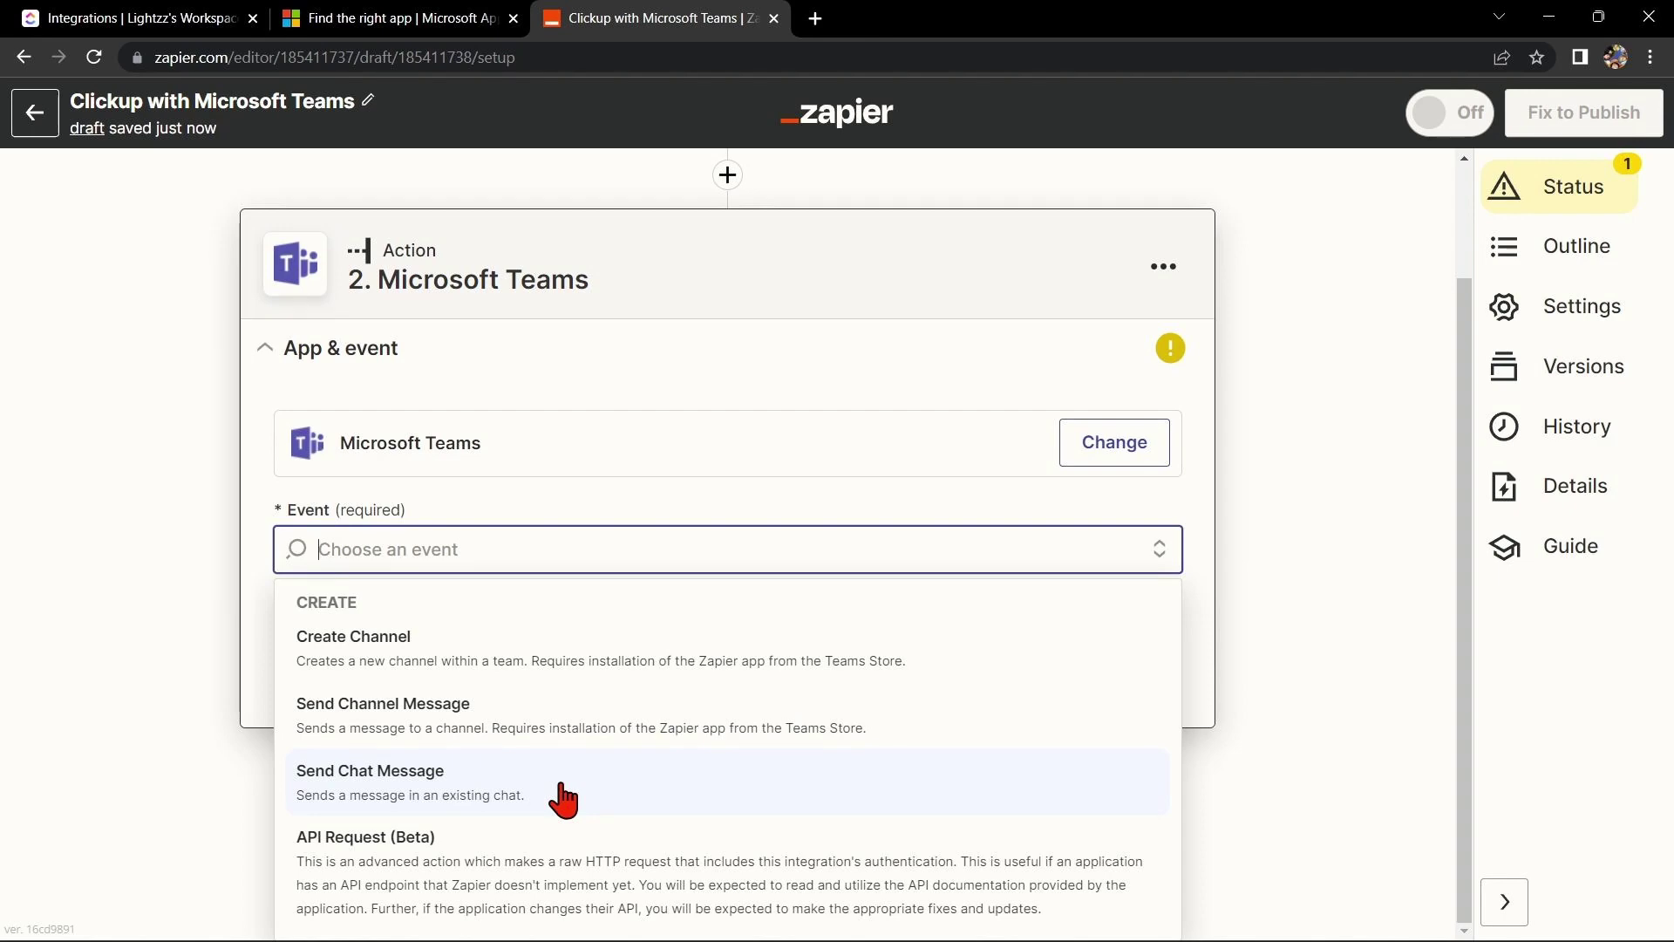
{"action": "left_click", "coordinate": [563, 798]}
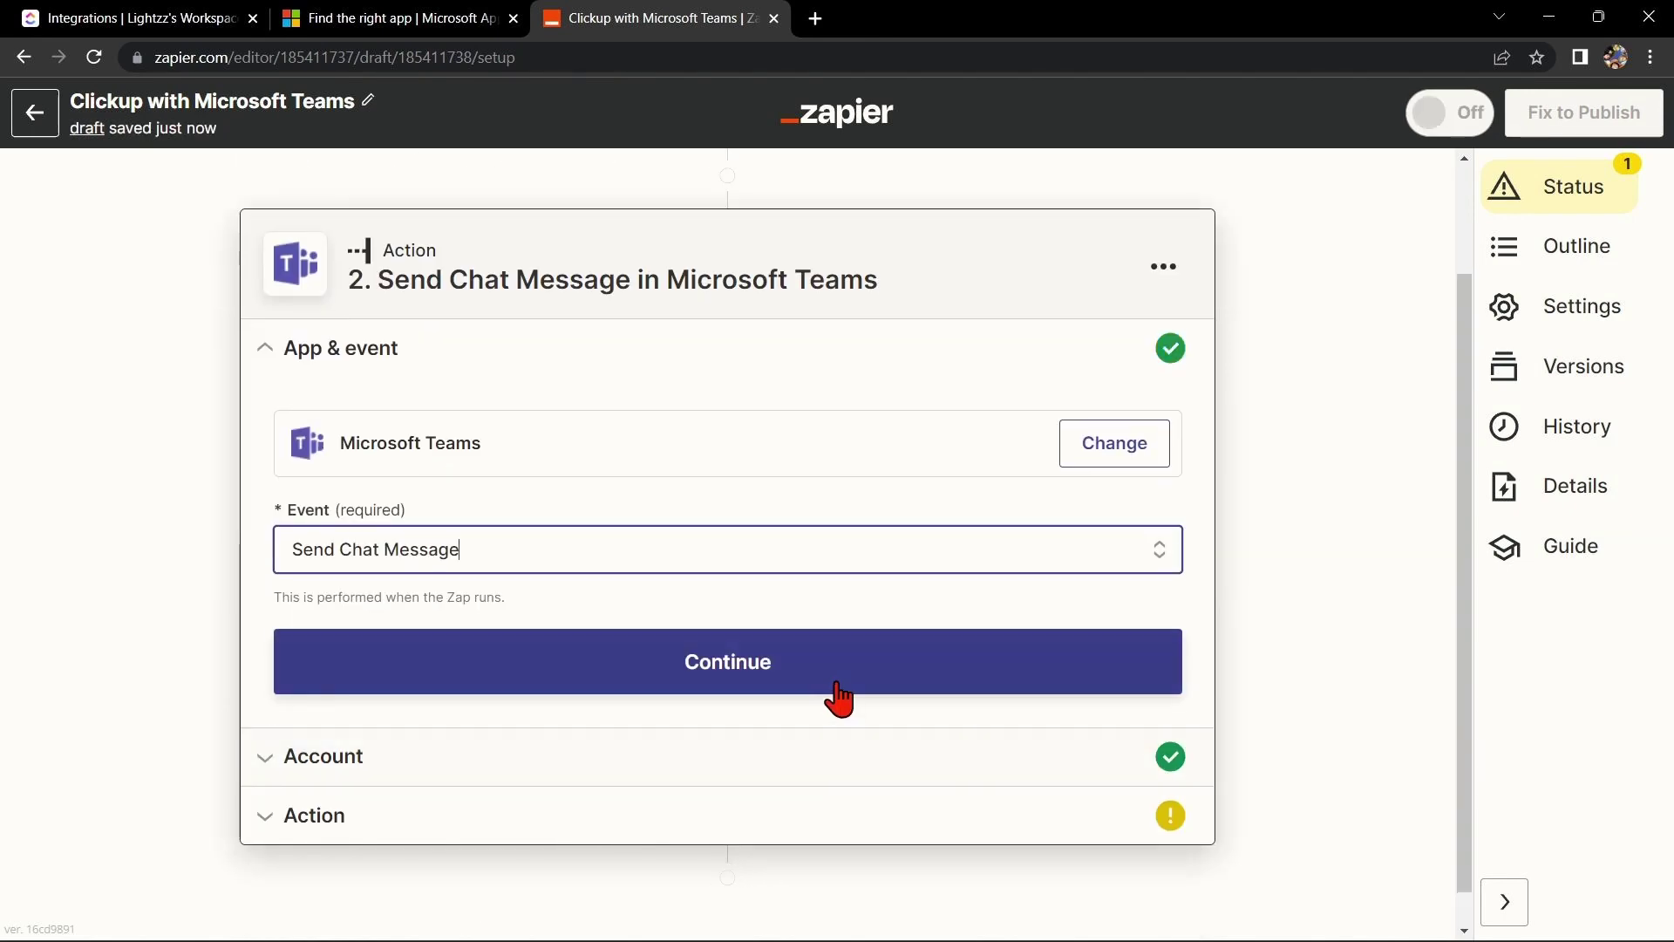
{"action": "left_click", "coordinate": [832, 678]}
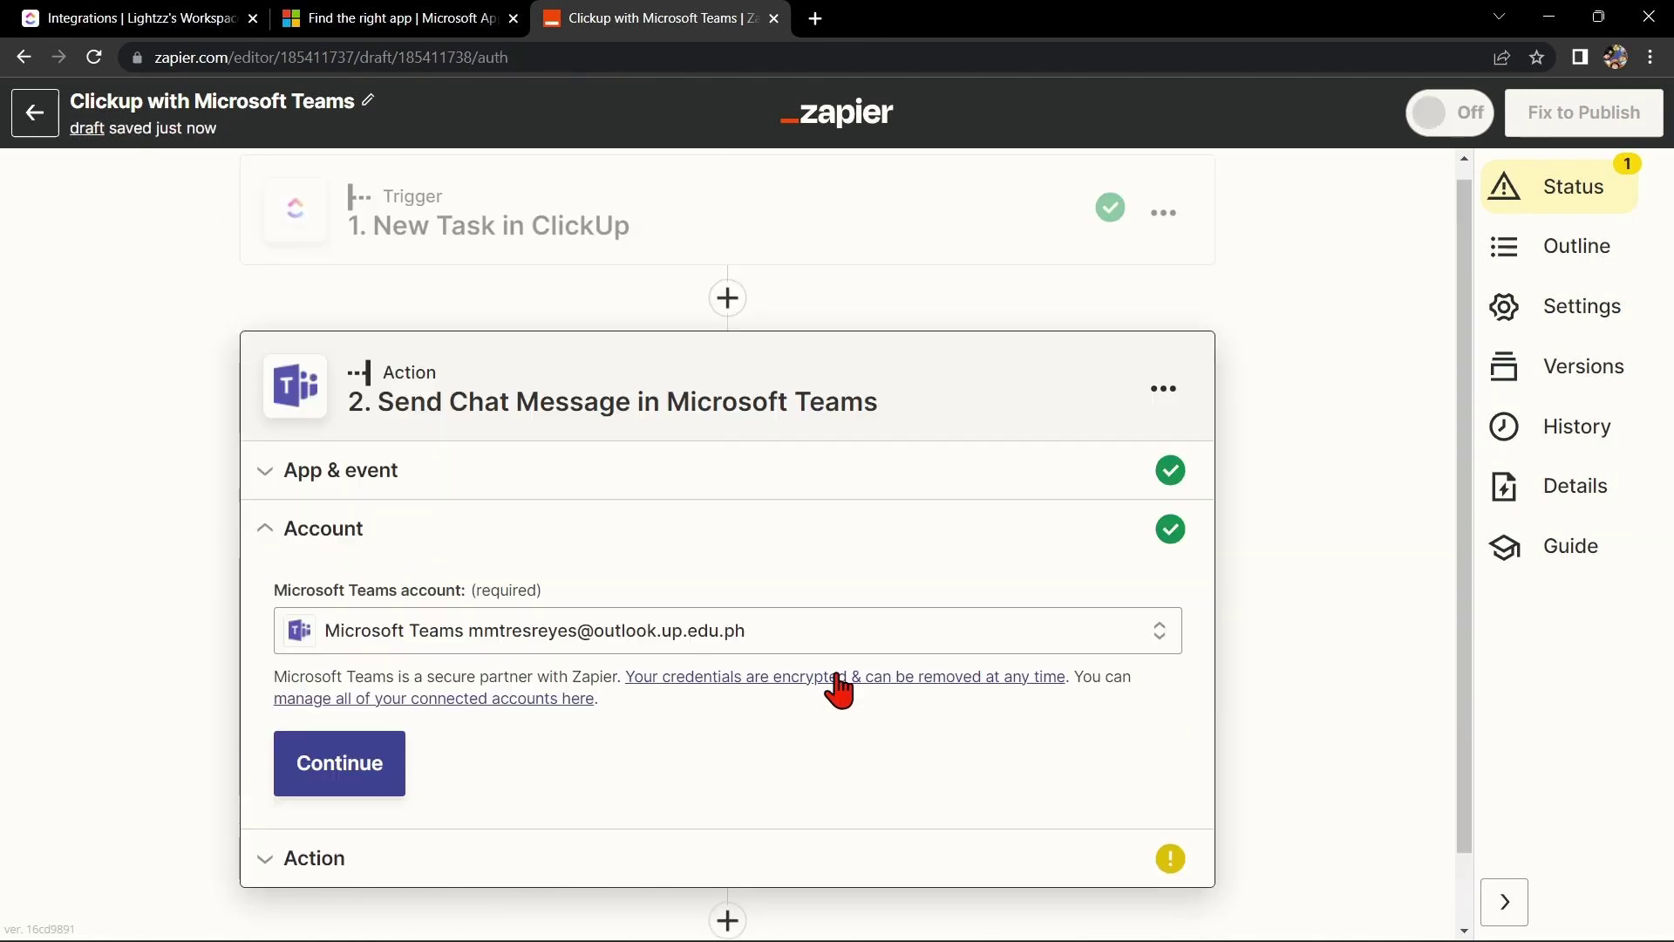
Keep the connected Teams account and choose the personal chat as the destination
{"action": "left_click", "coordinate": [900, 645]}
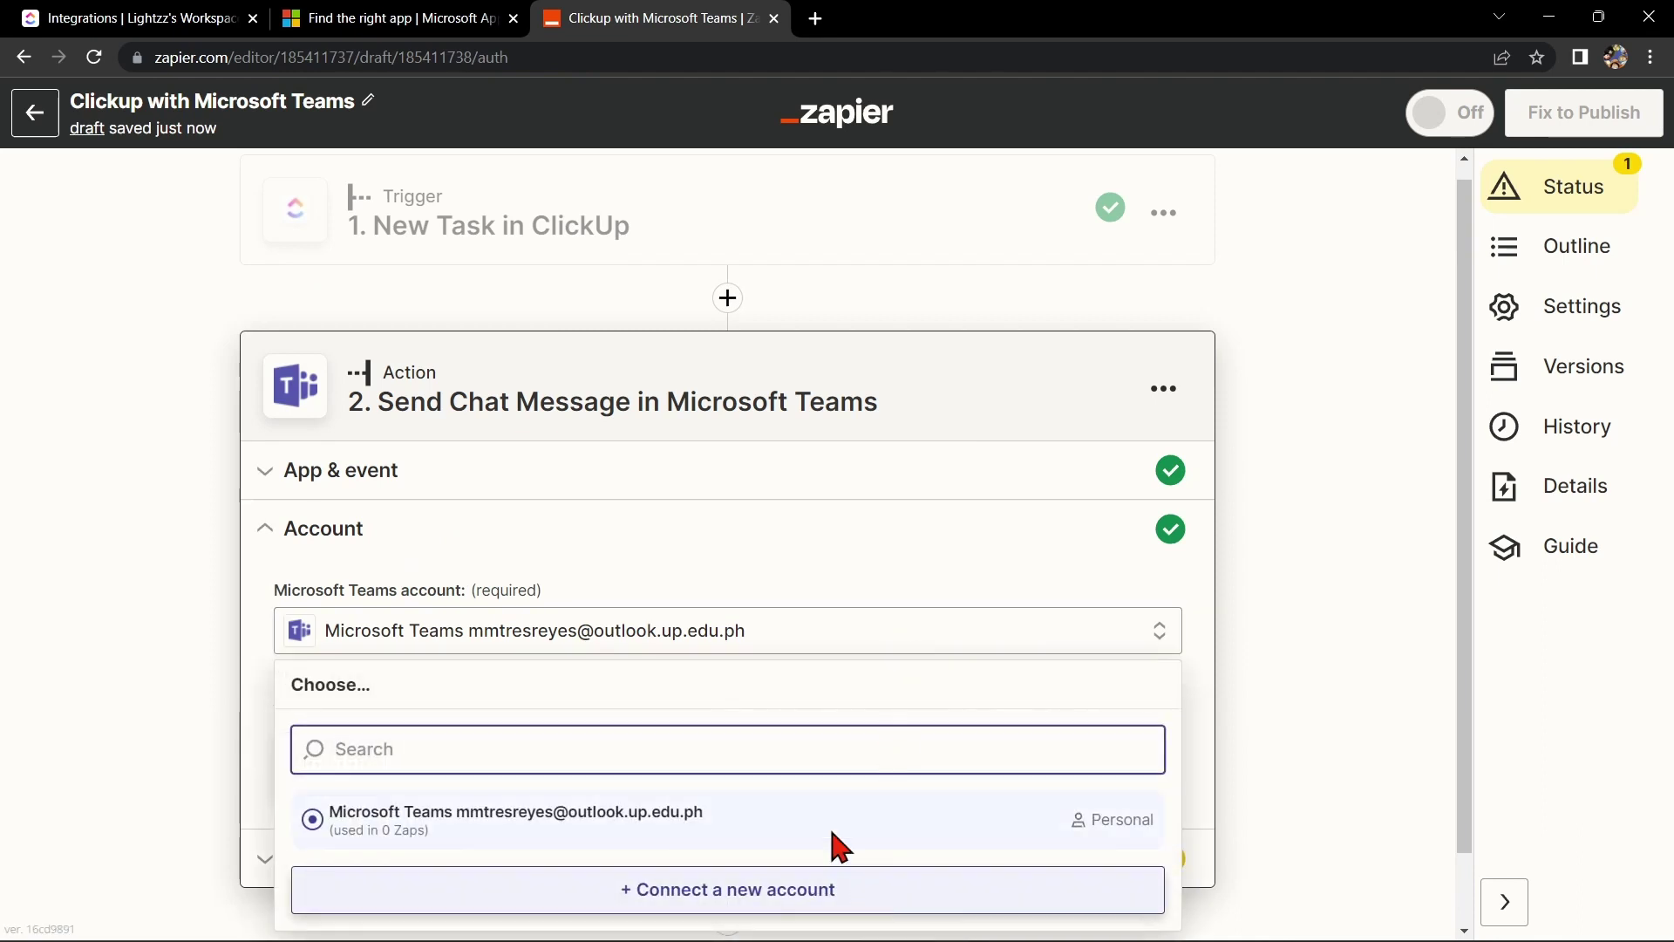
{"action": "left_click", "coordinate": [750, 541]}
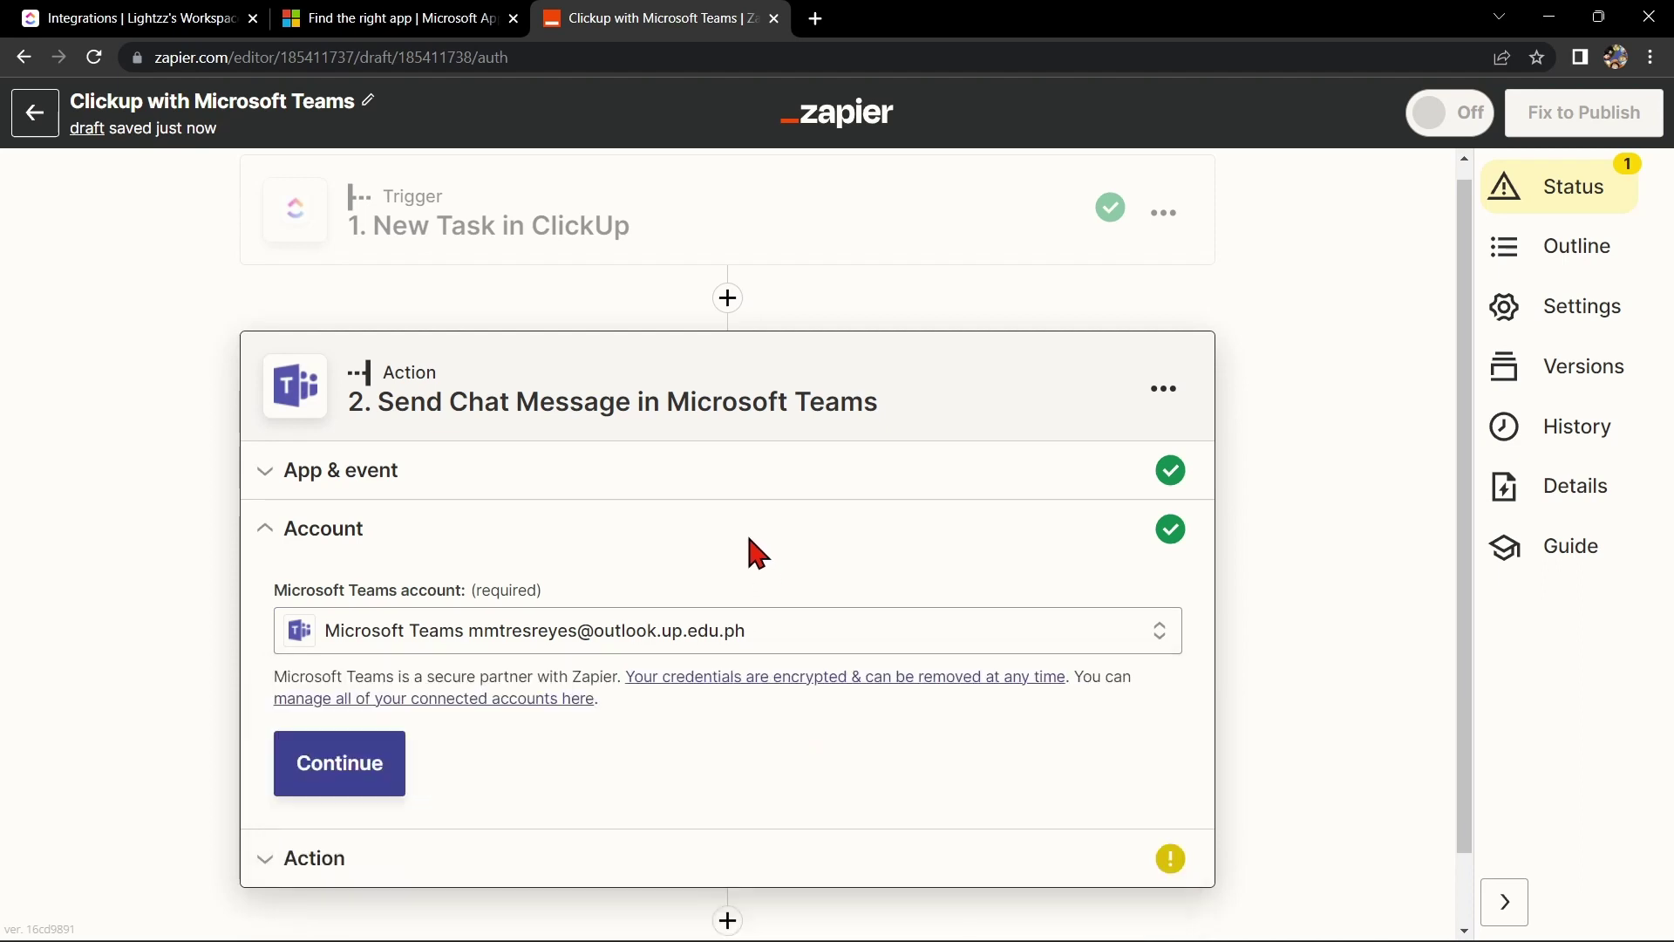
{"action": "left_click", "coordinate": [366, 778]}
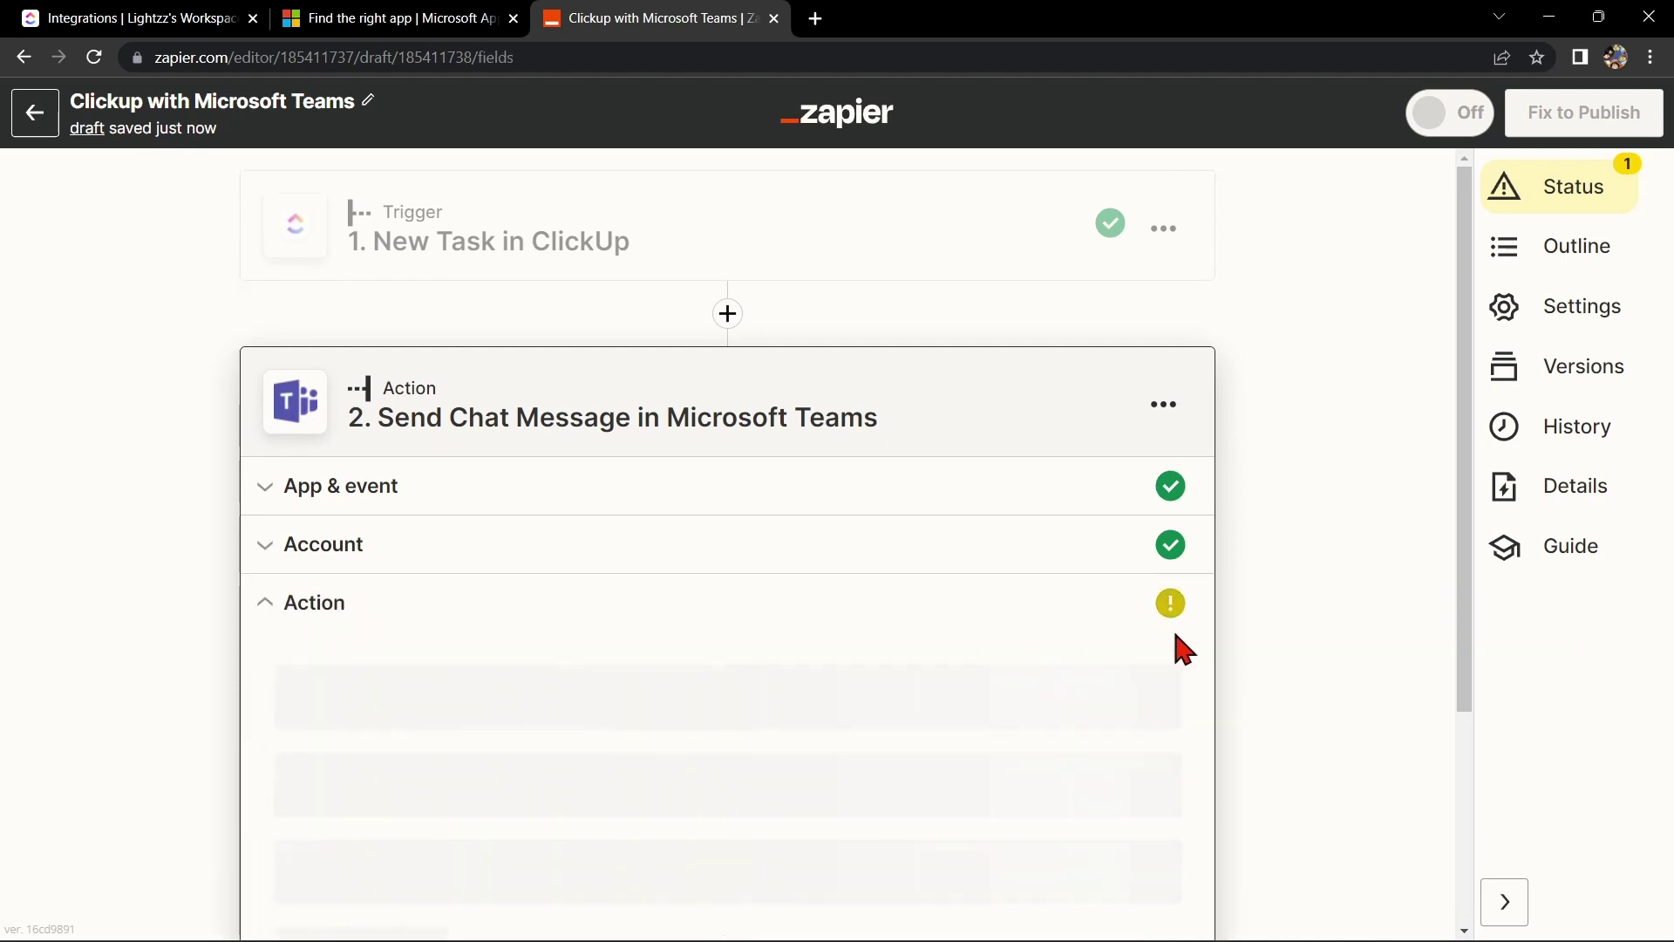
{"action": "scroll", "coordinate": [1268, 615], "scroll_direction": "down", "scroll_amount": 2}
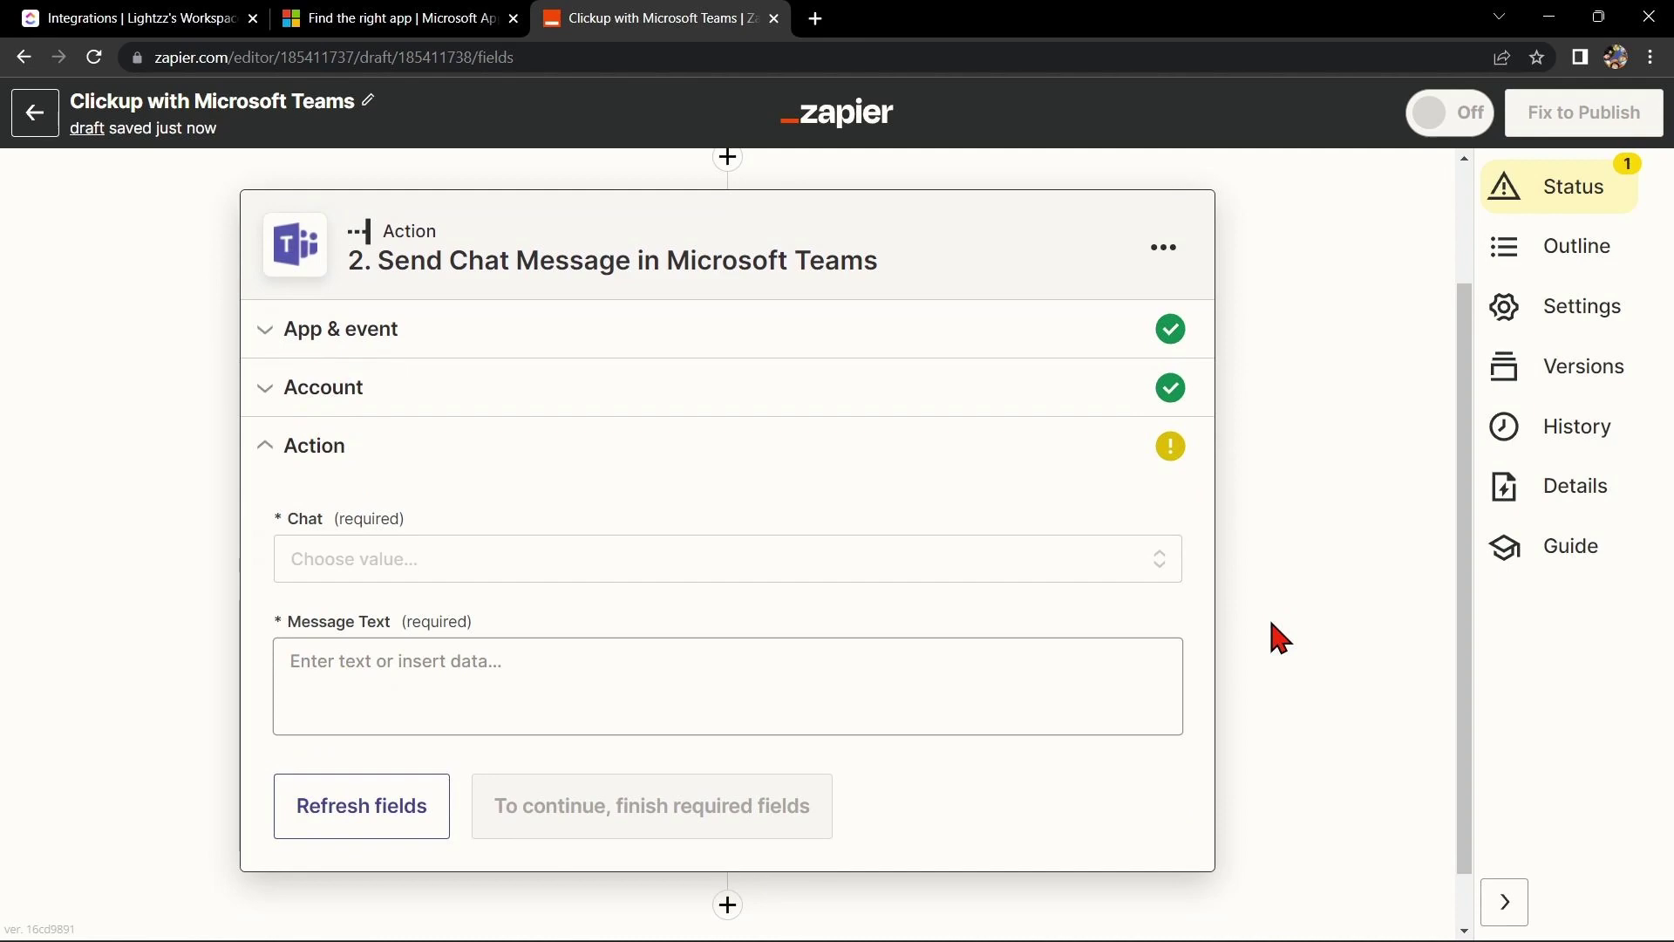
{"action": "scroll", "coordinate": [1277, 636], "scroll_direction": "down", "scroll_amount": 1}
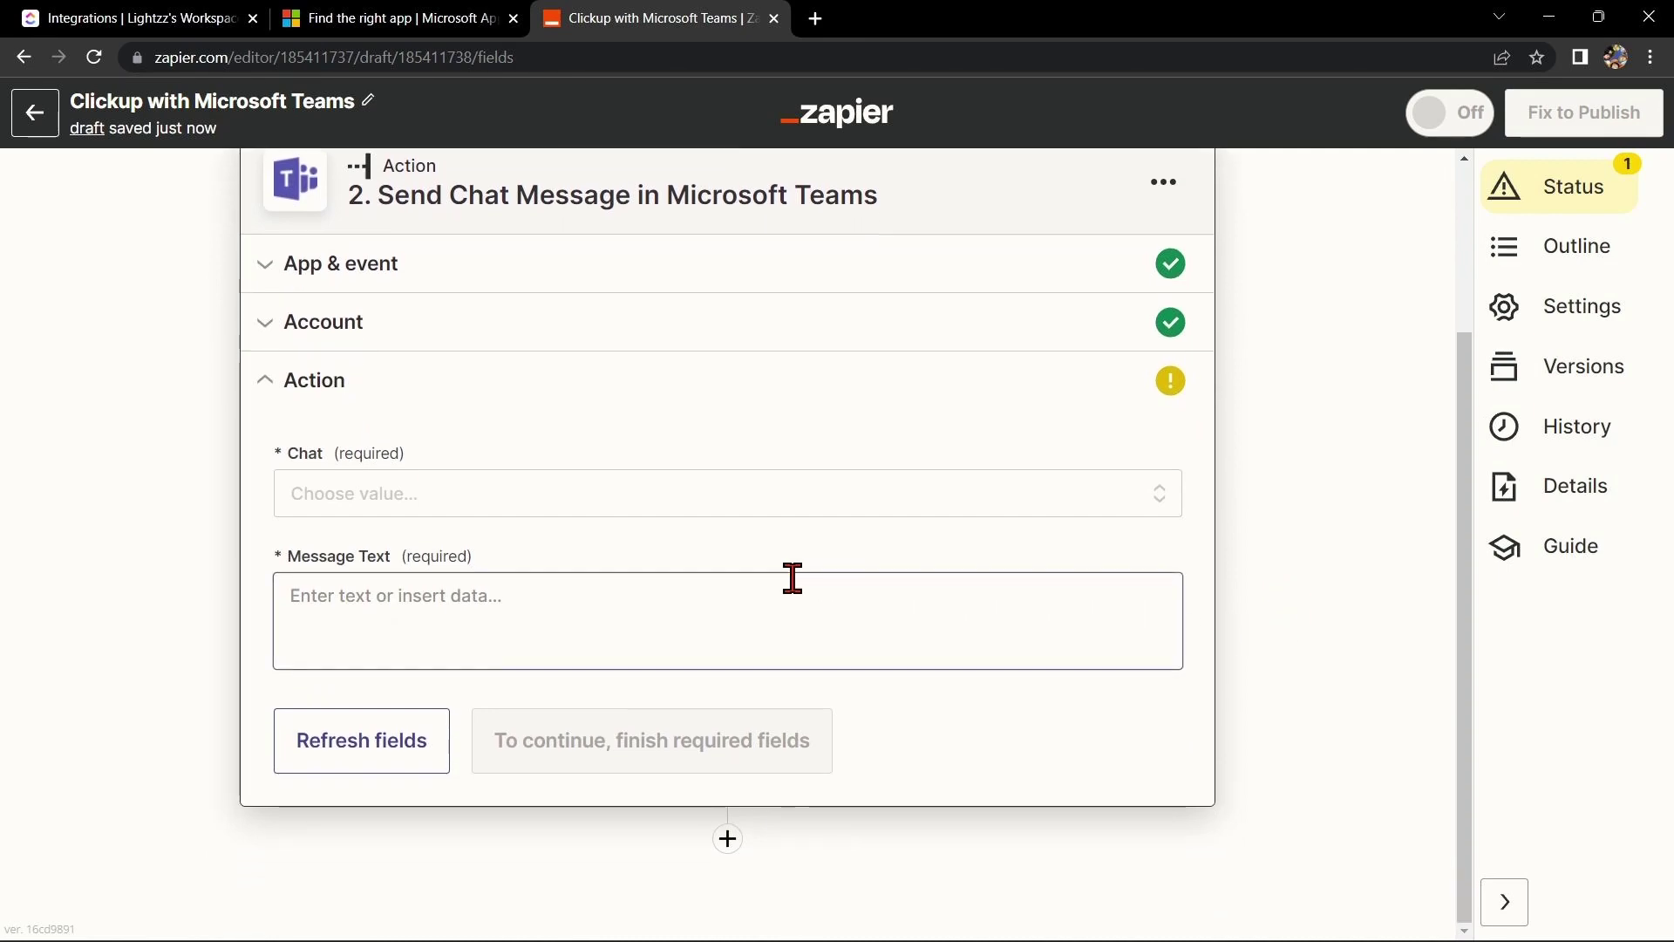
{"action": "left_click", "coordinate": [721, 499]}
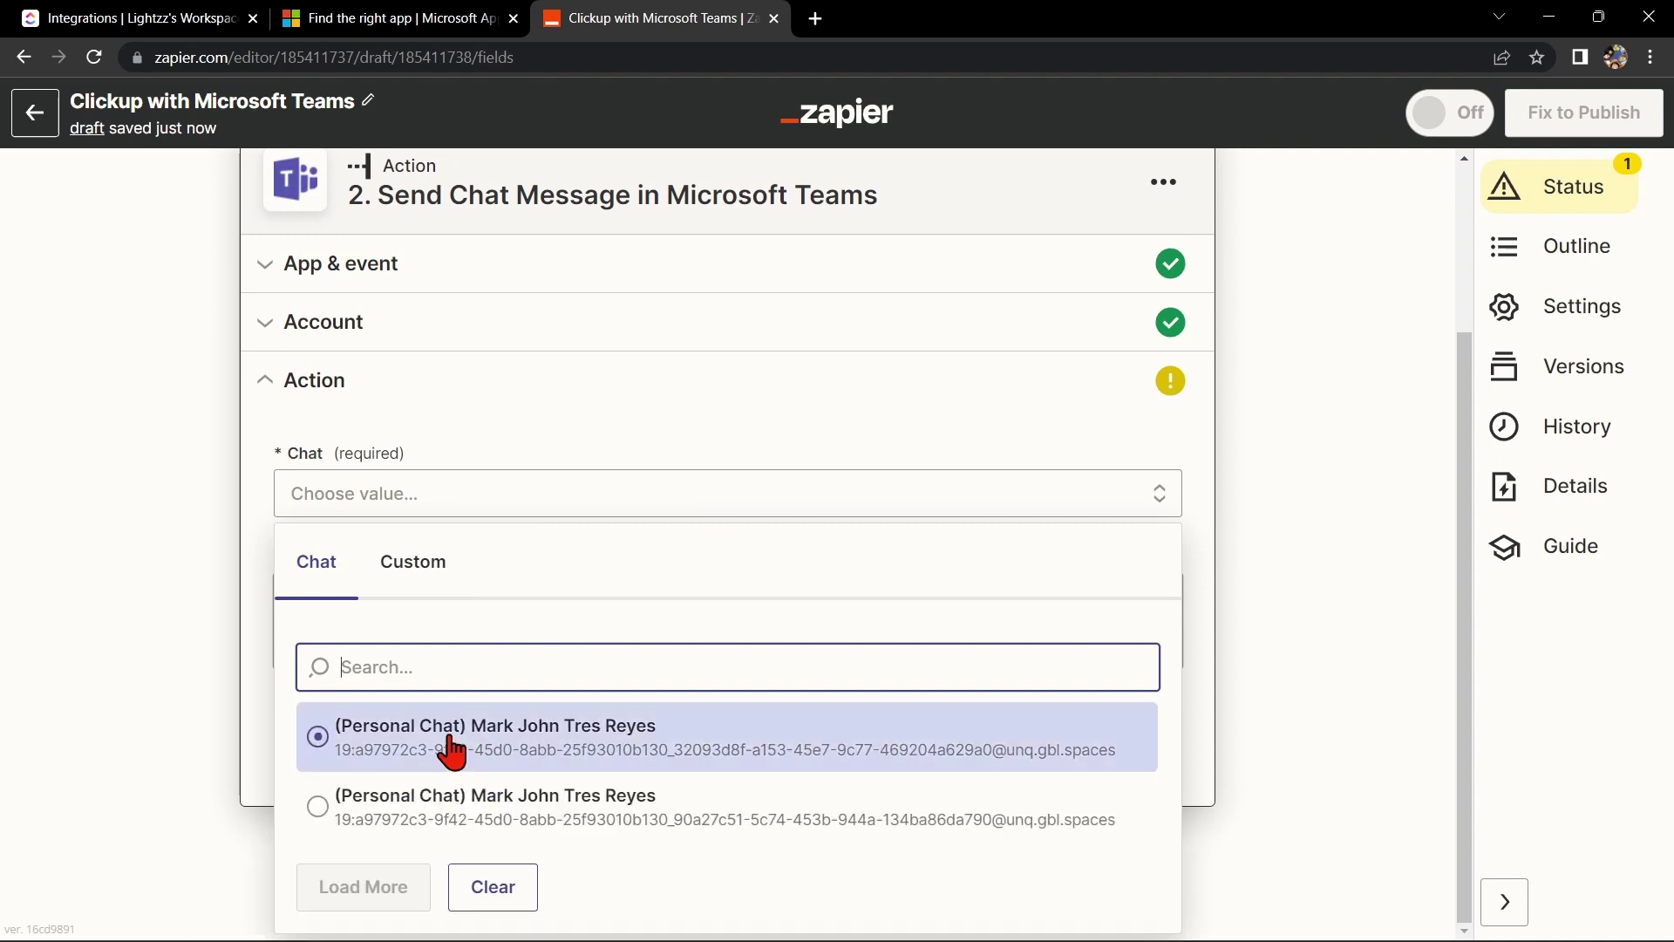
{"action": "left_click", "coordinate": [448, 735]}
Use the ClickUp Task Name as the message text and send a successful test message
{"action": "left_click", "coordinate": [485, 606]}
{"action": "left_click", "coordinate": [407, 885]}
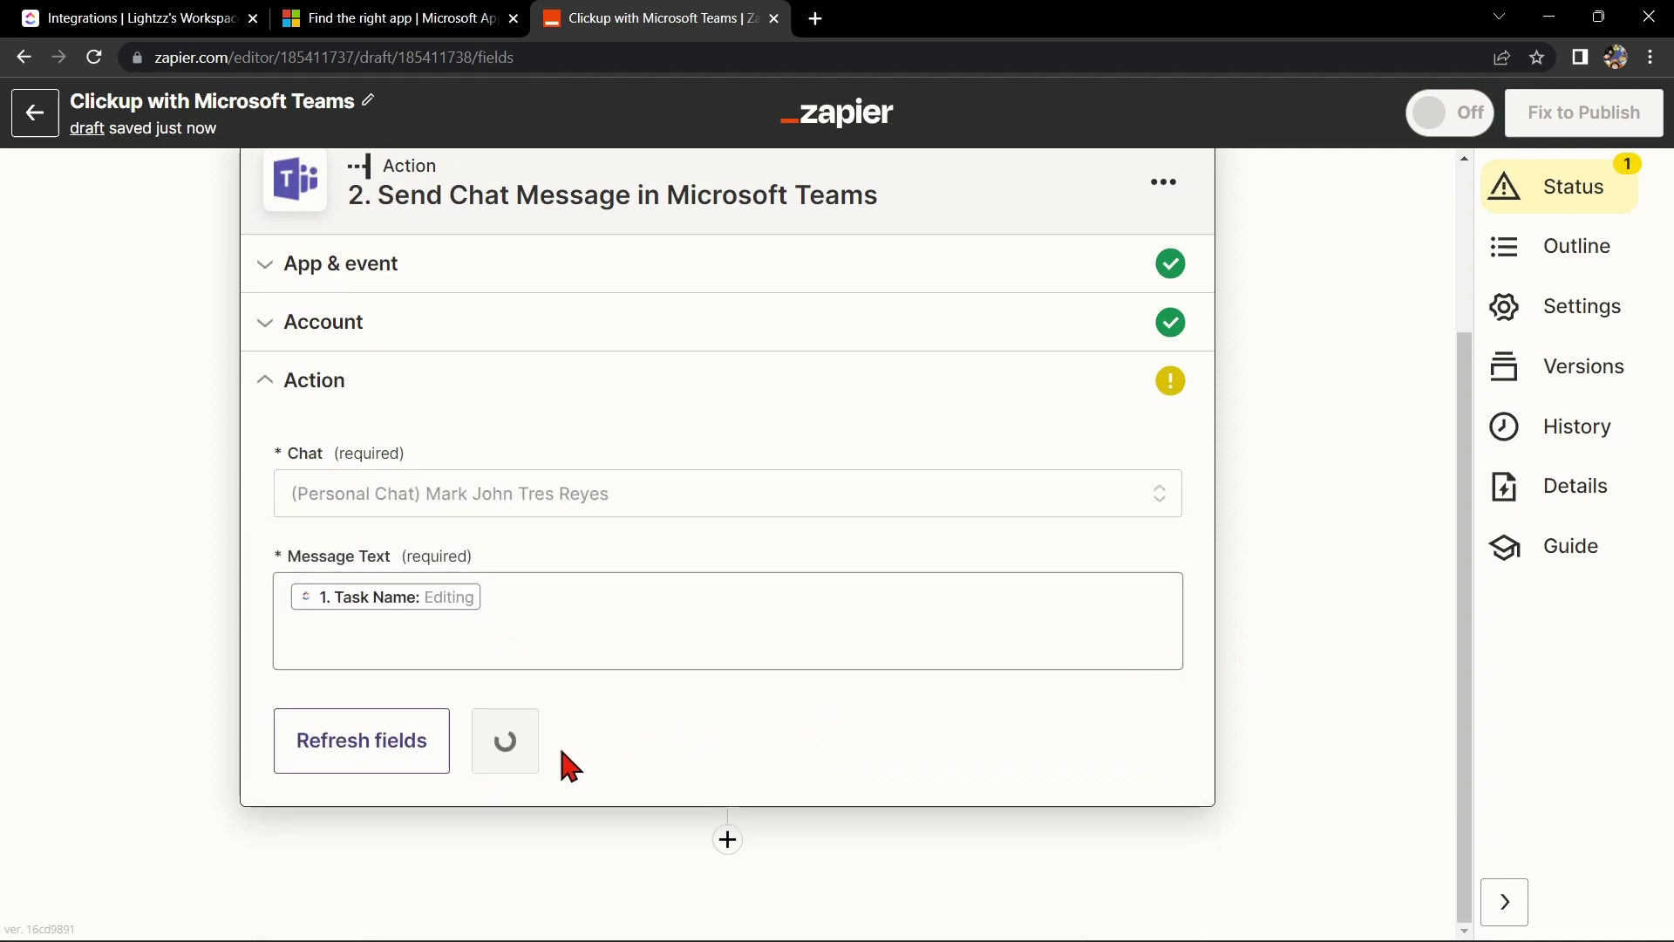
{"action": "left_click", "coordinate": [537, 776]}
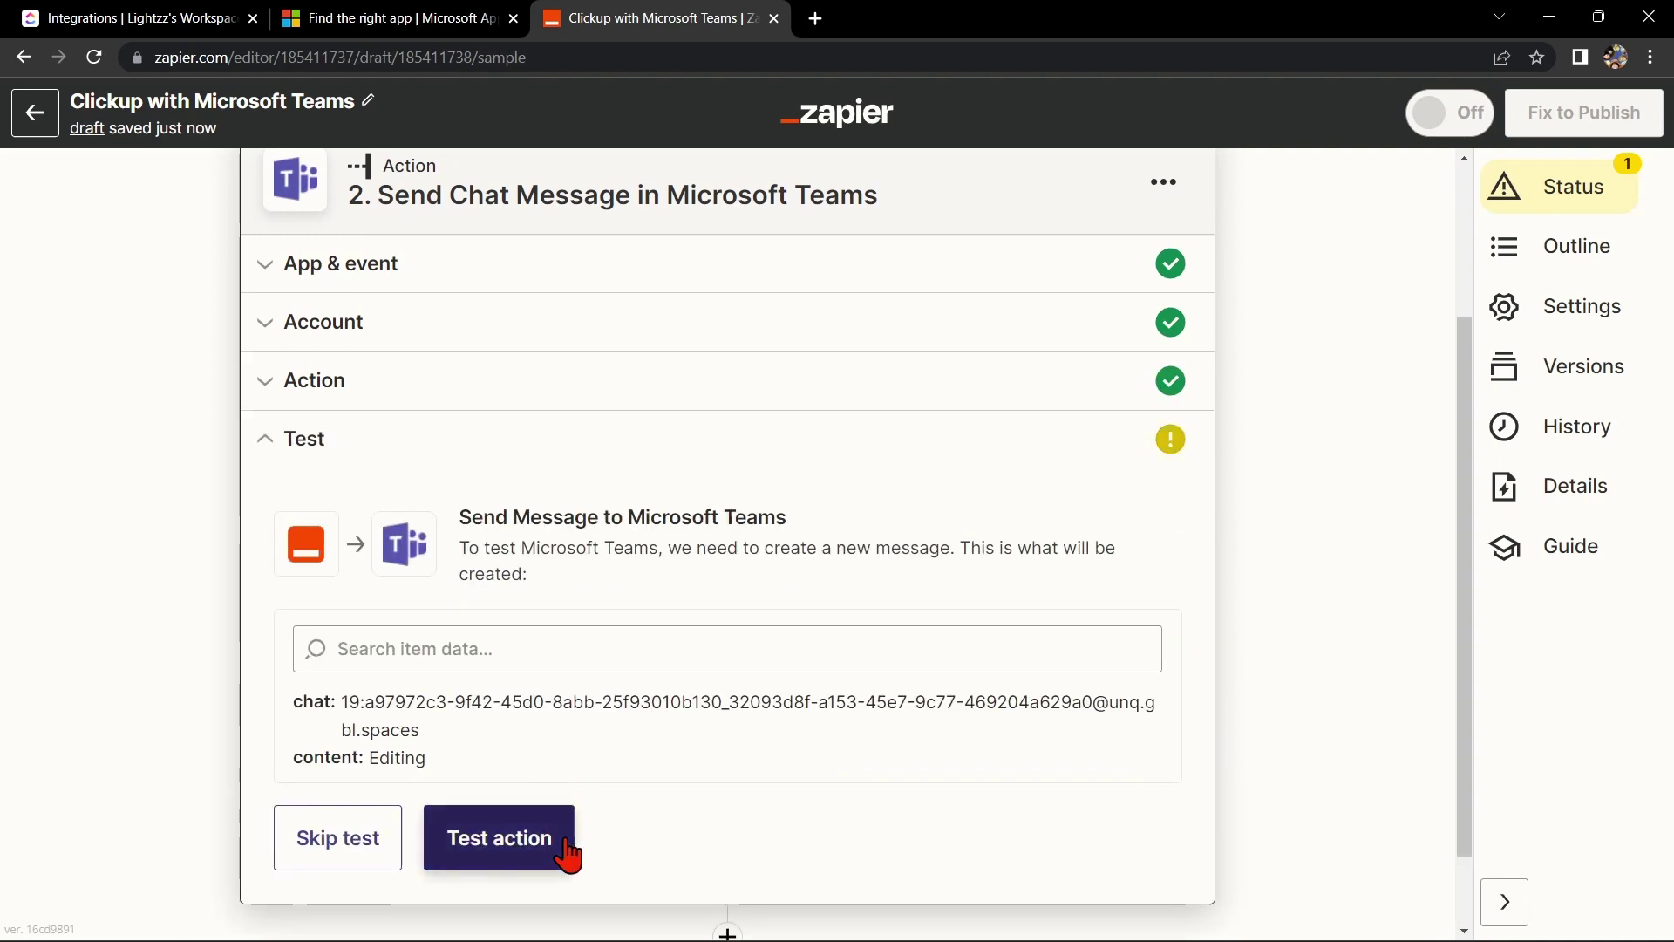
{"action": "left_click", "coordinate": [552, 865]}
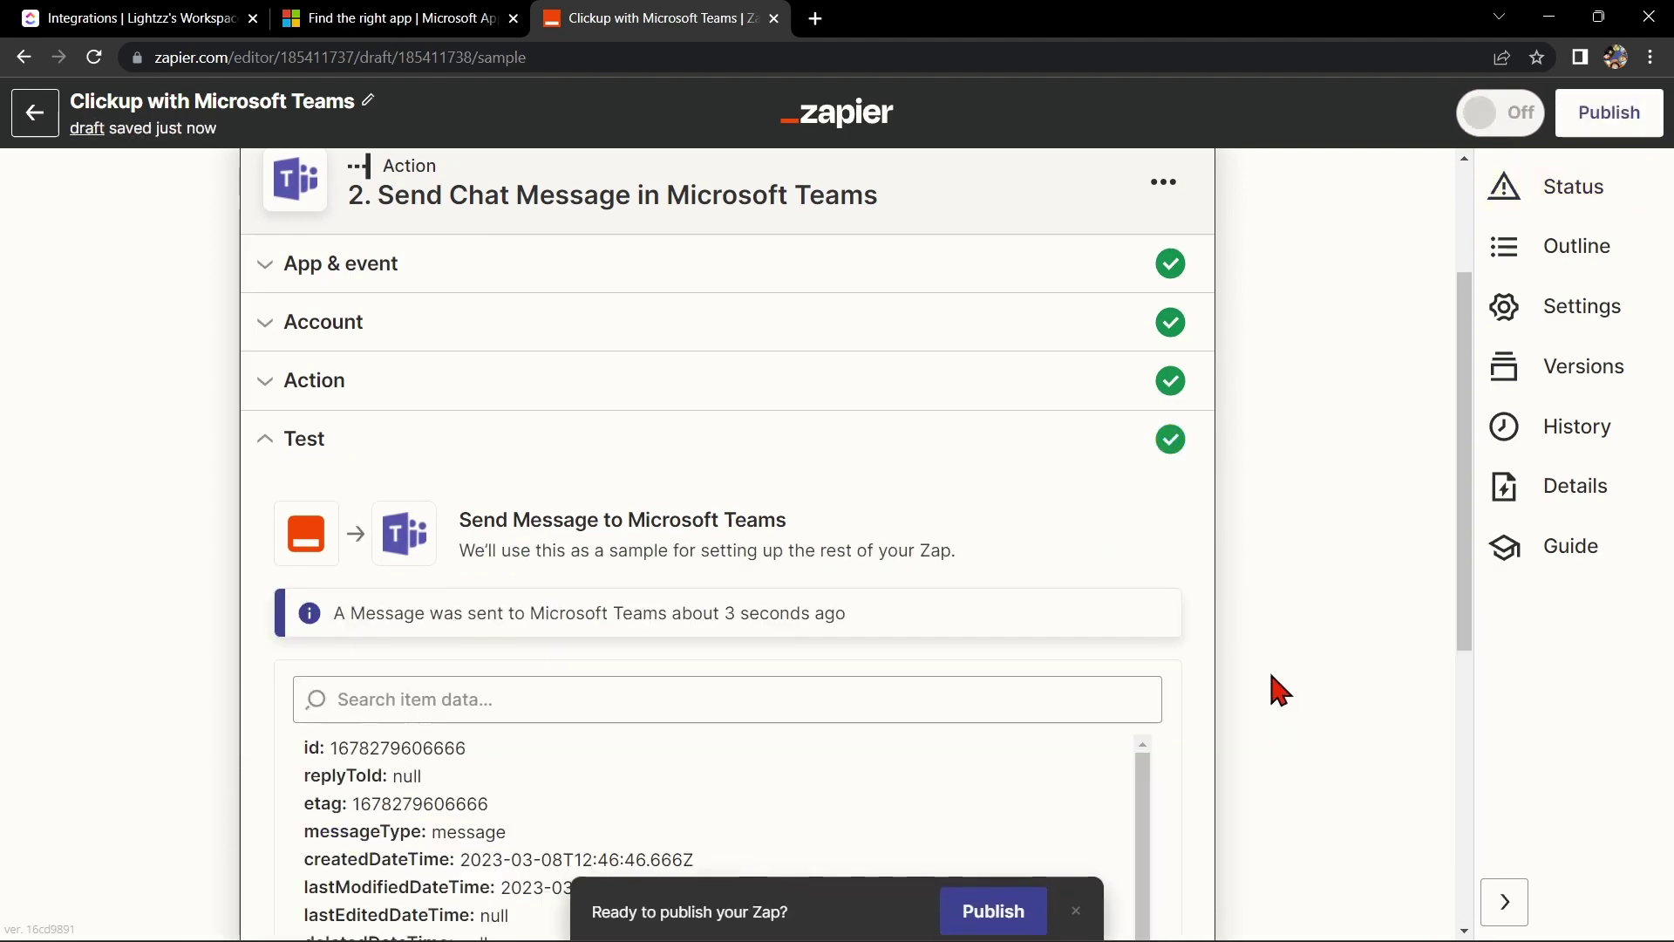
{"action": "scroll", "coordinate": [1221, 689], "scroll_direction": "down", "scroll_amount": 6}
Publish the Clickup with Microsoft Teams Zap, confirming with Publish & Turn On
{"action": "left_click", "coordinate": [549, 732]}
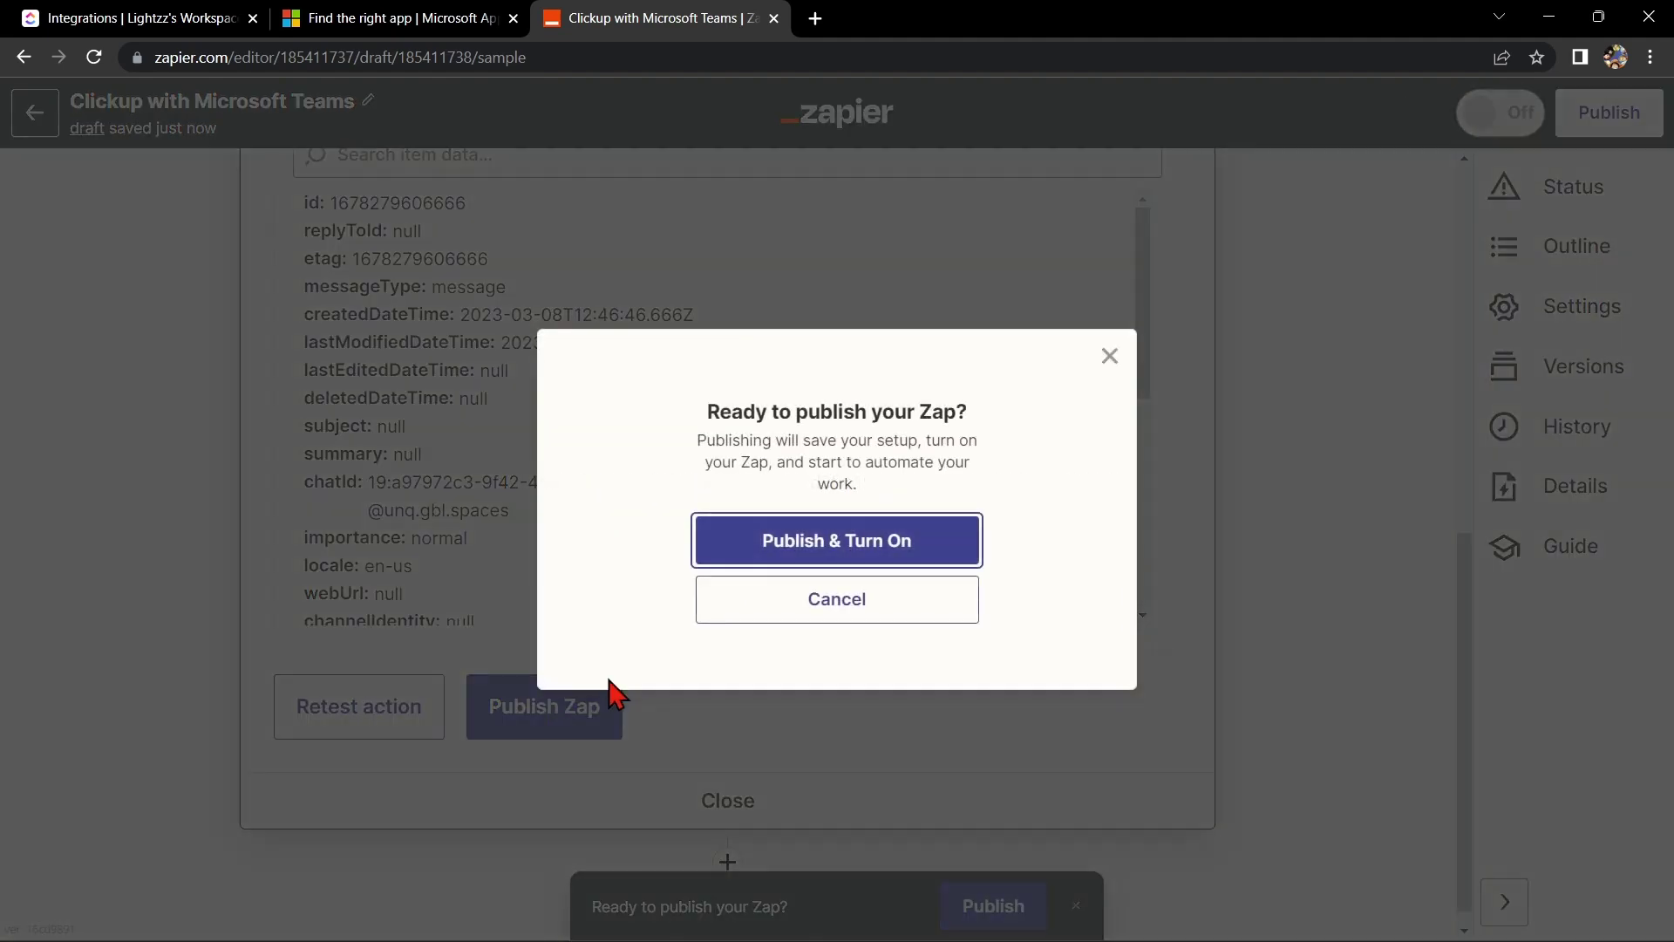
{"action": "left_click", "coordinate": [819, 551]}
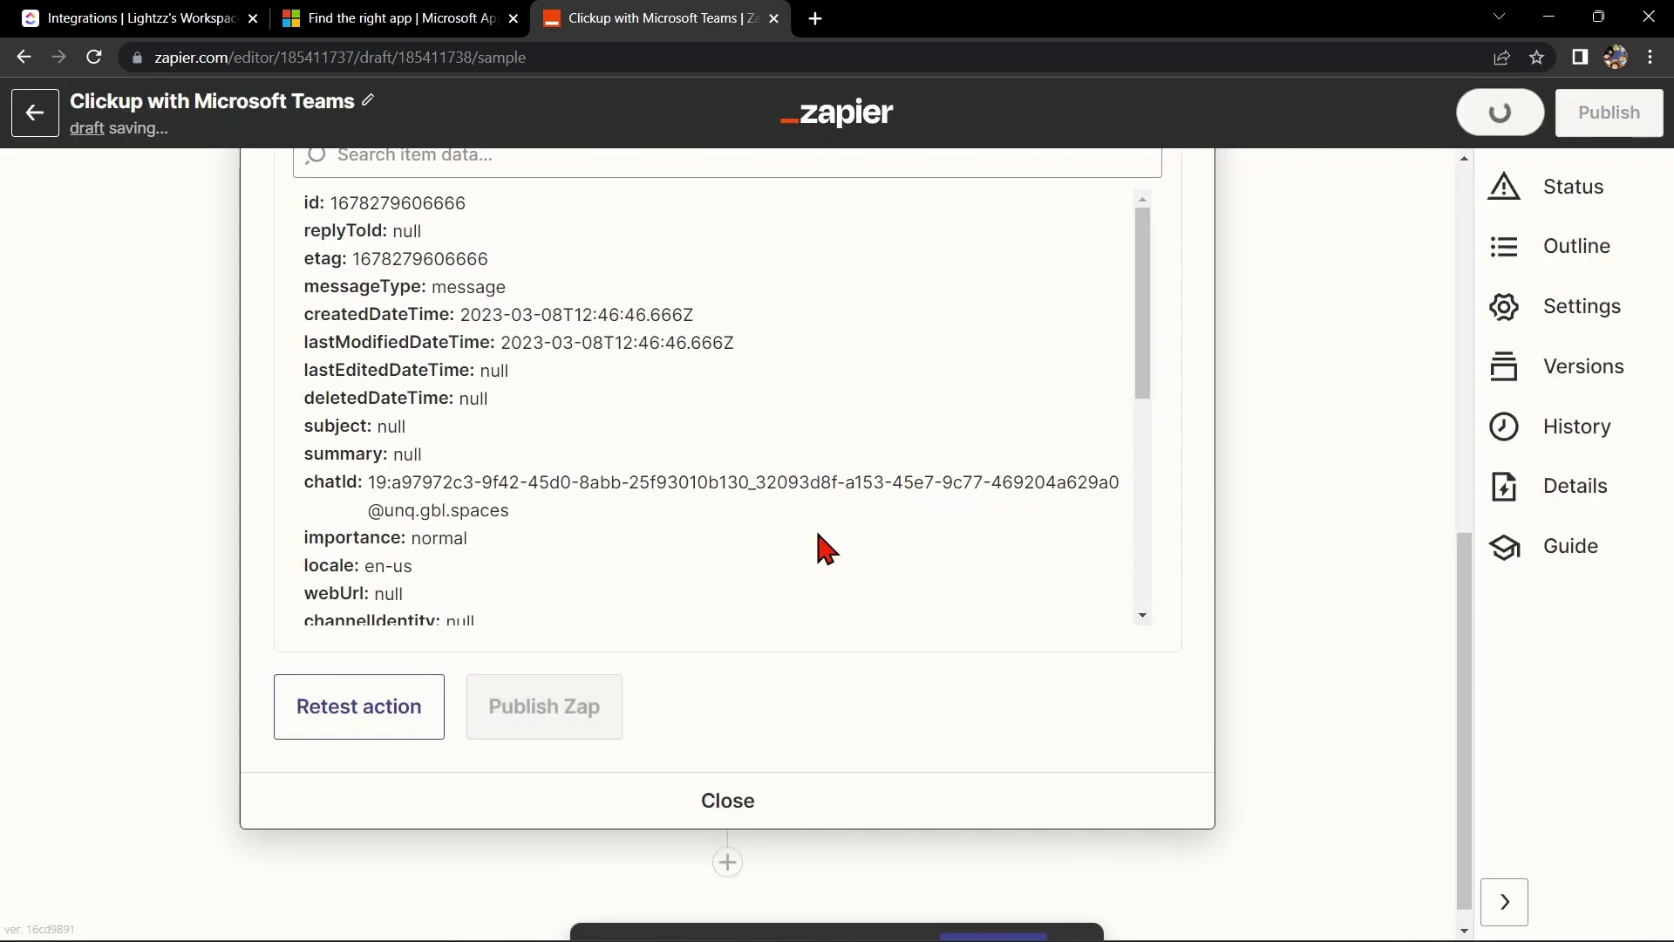